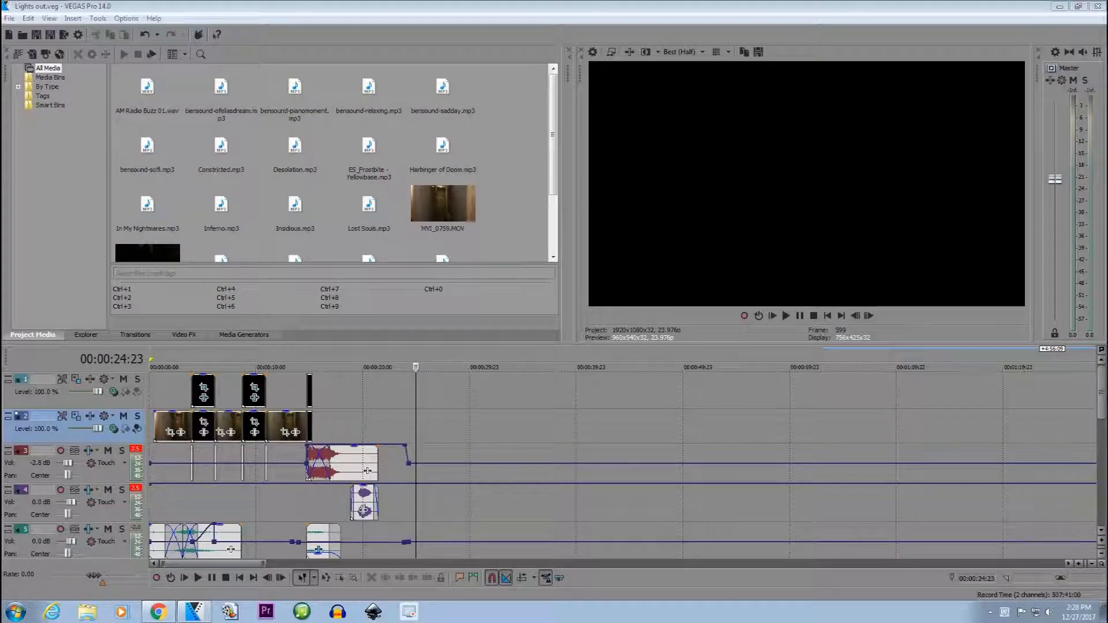
Move the first hallway clip to the empty stretch at 00:00:24:23 and play it through to its end.
left_click_drag(174, 427, 435, 430)
key("space")
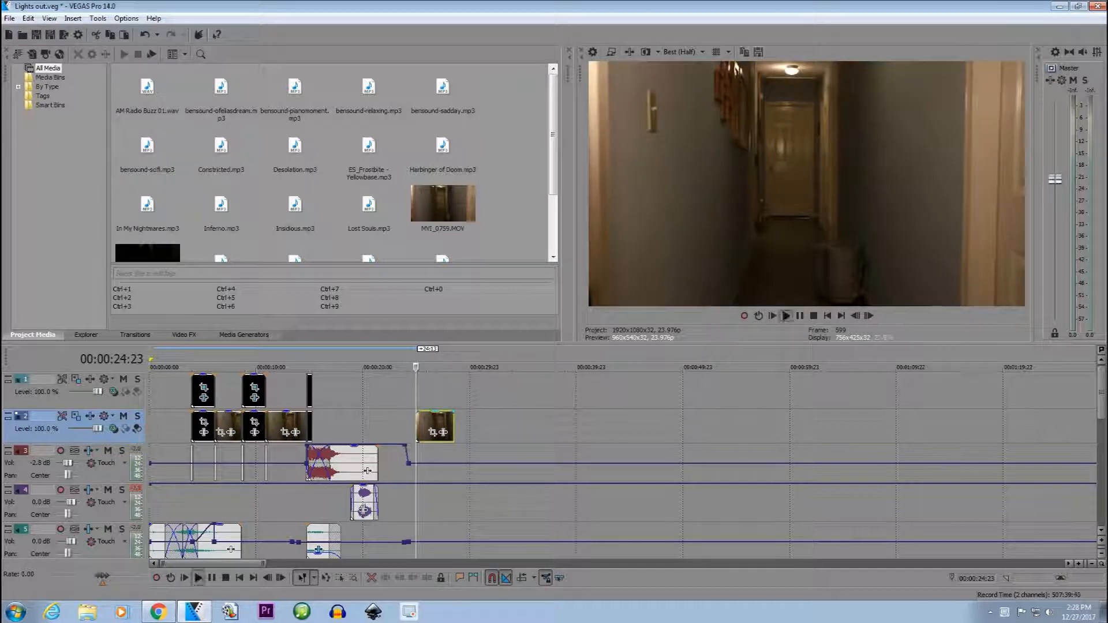
scroll(435, 430, "up", 3)
left_click(717, 416)
key("space")
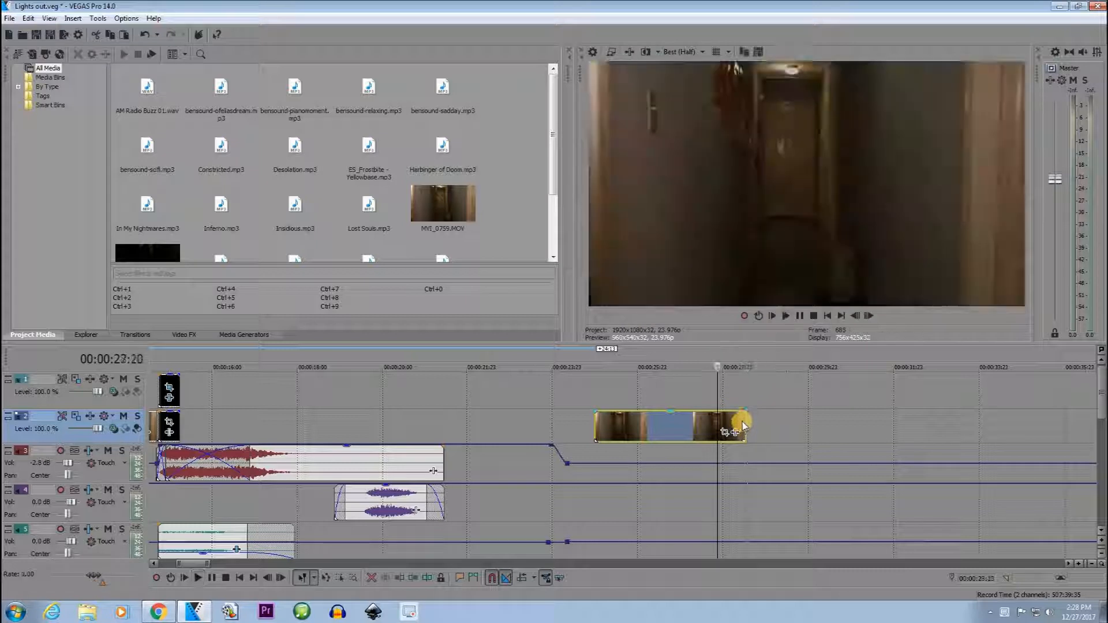
left_click(744, 421)
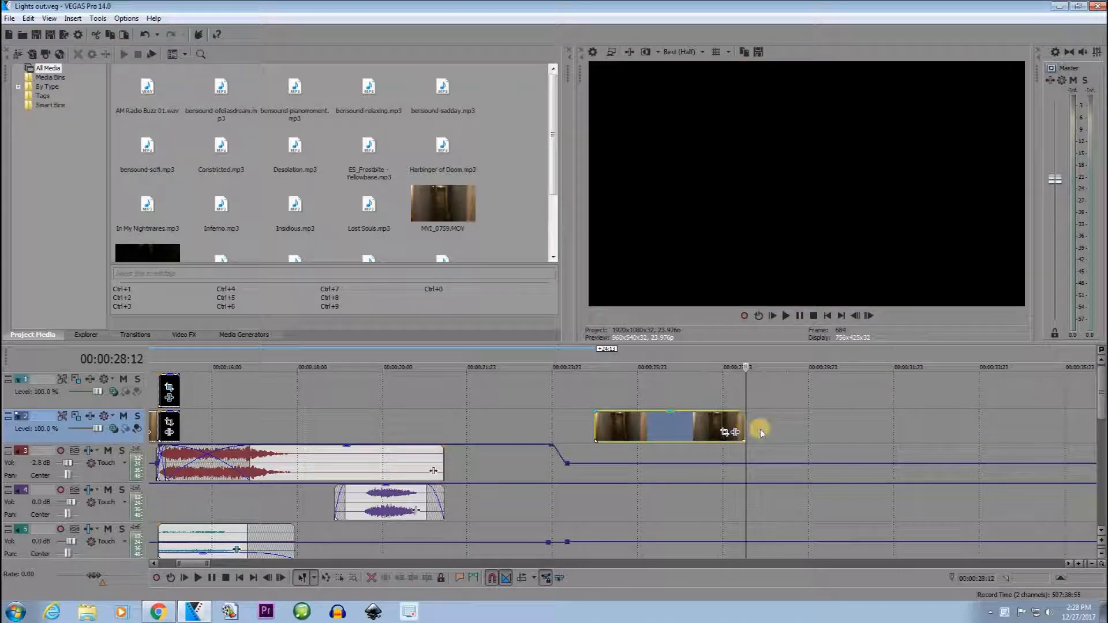
Examine the start of the dark clip on track 2 around 00:00:03:22 frame by frame.
scroll(618, 424, "up", 5)
mouse_move(618, 423)
left_mouse_down()
mouse_move(718, 418)
mouse_move(616, 421)
left_mouse_up()
scroll(260, 431, "down", 7)
scroll(260, 432, "down", 3)
left_click(181, 416)
scroll(586, 447, "up", 8)
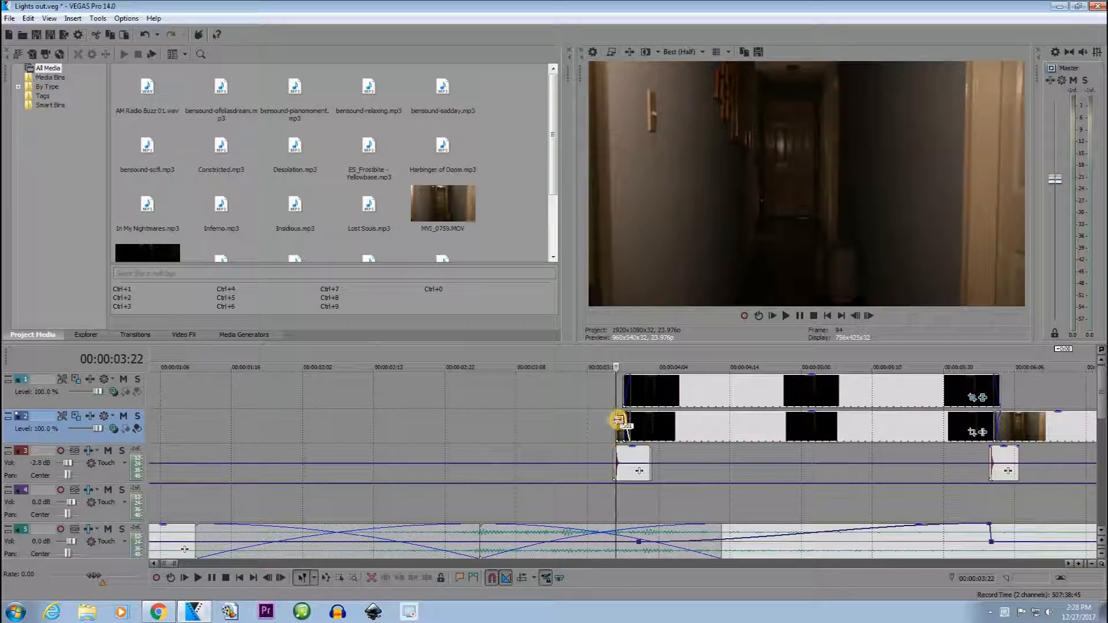
right_click(618, 424)
left_click(612, 425)
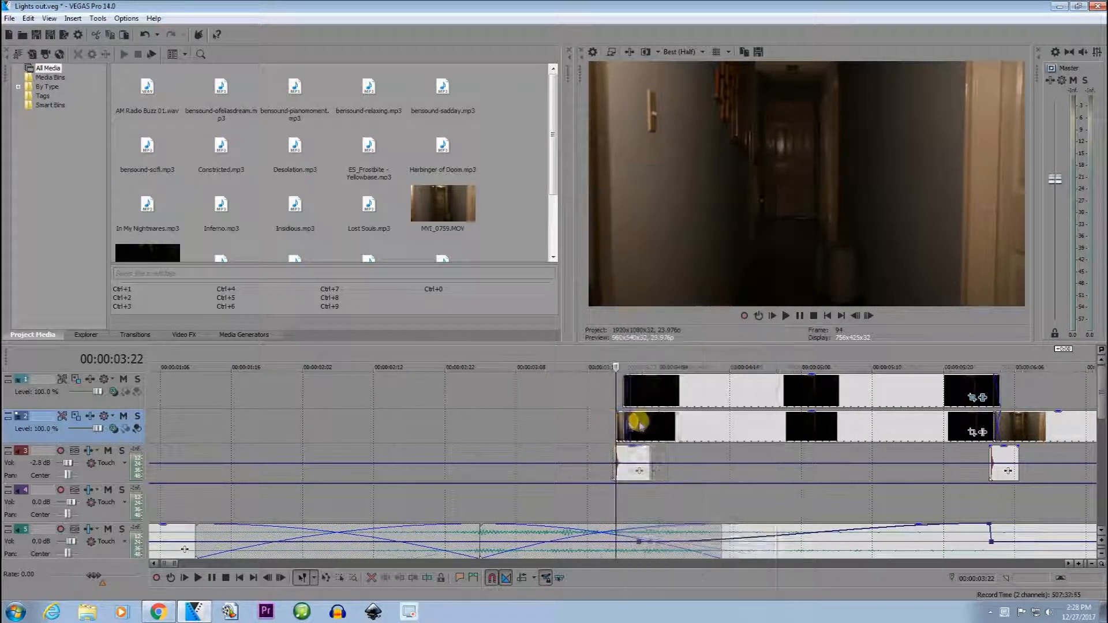
scroll(640, 425, "up", 3)
key("Right")
key("Left")
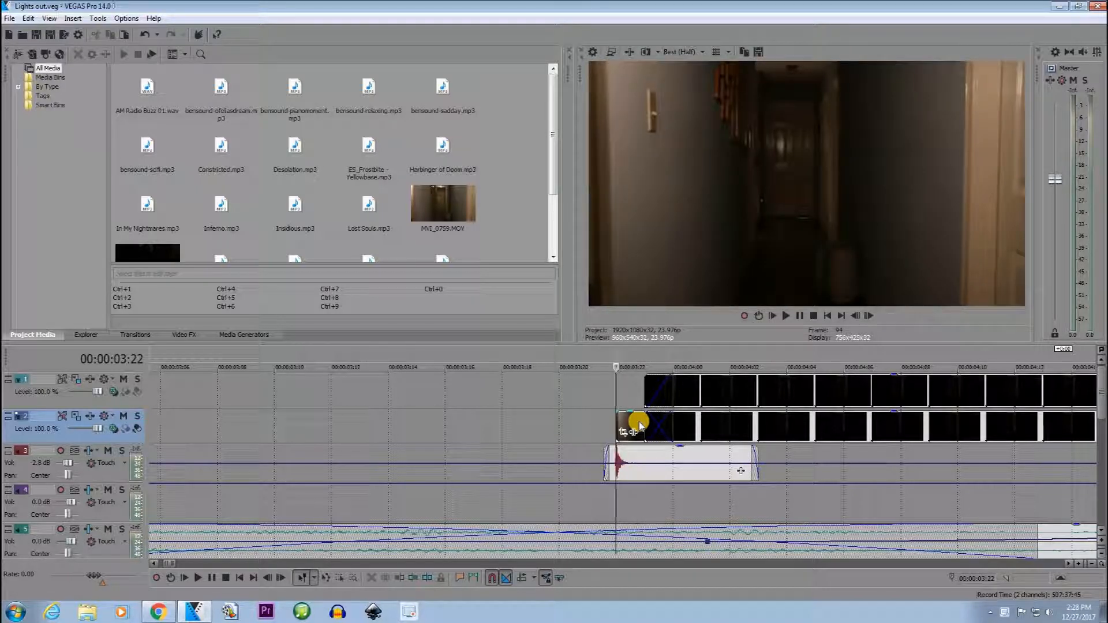
Move the lit hallway clip back to the beginning of track 2, overlapping the dark clip in a one-frame crossfade.
scroll(639, 426, "down", 9)
left_click_drag(555, 426, 155, 428)
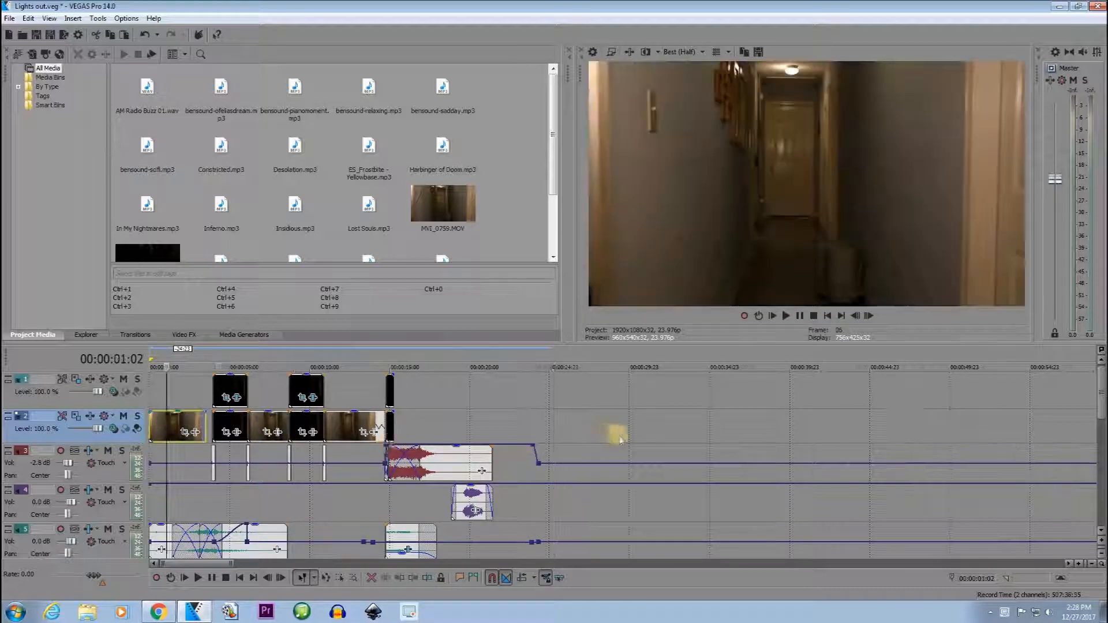
scroll(616, 435, "up", 5)
left_click(435, 425)
scroll(742, 413, "up", 4)
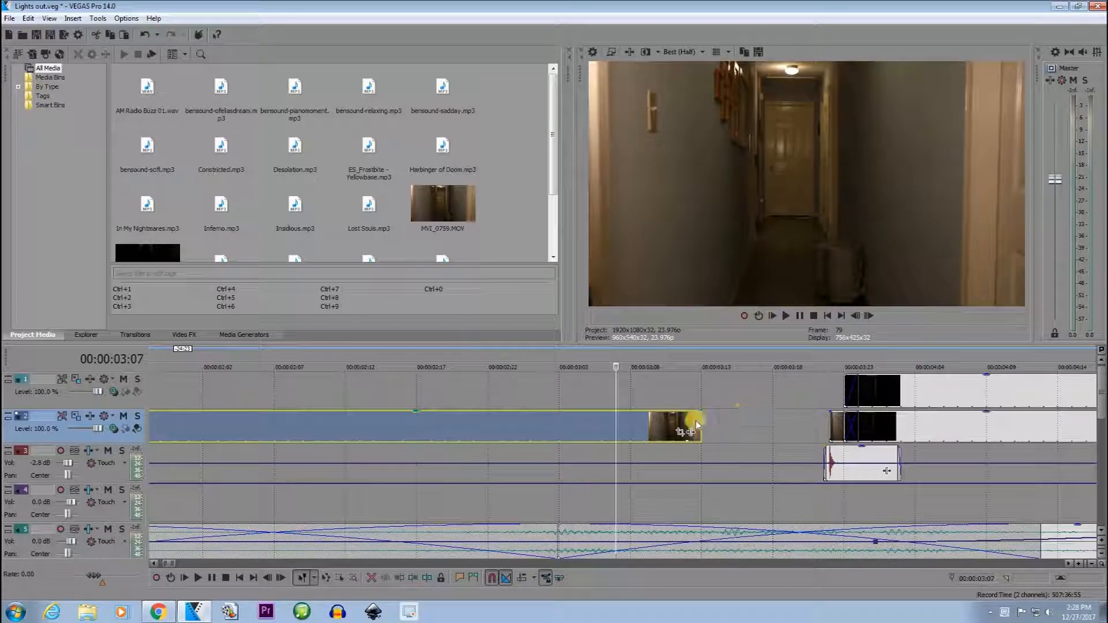
left_click_drag(700, 421, 843, 422)
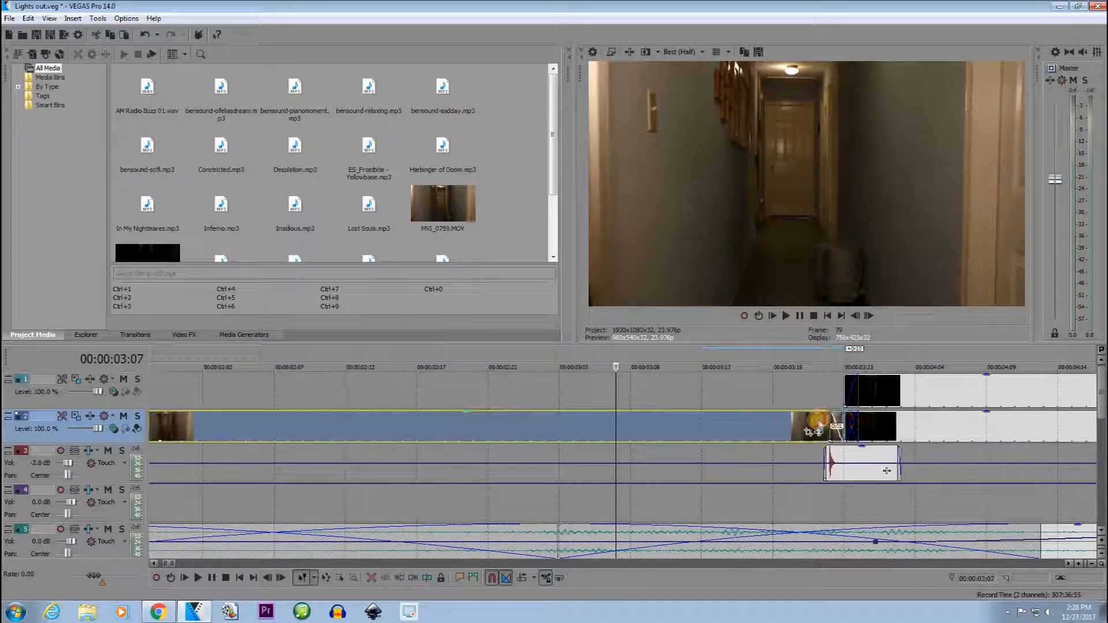
left_click(816, 428)
Step frame by frame through the crossfade from the lit hallway to the dark clip, between 00:00:03:20 and 00:00:04:00.
scroll(832, 443, "up", 2)
left_click(713, 437)
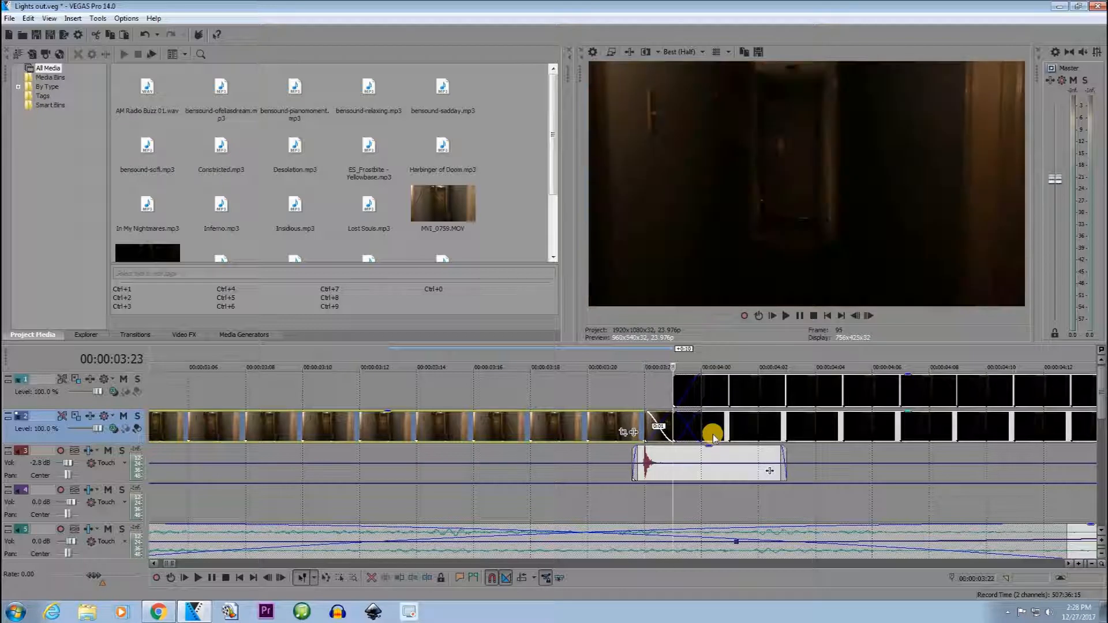
key("Left")
key("Left")
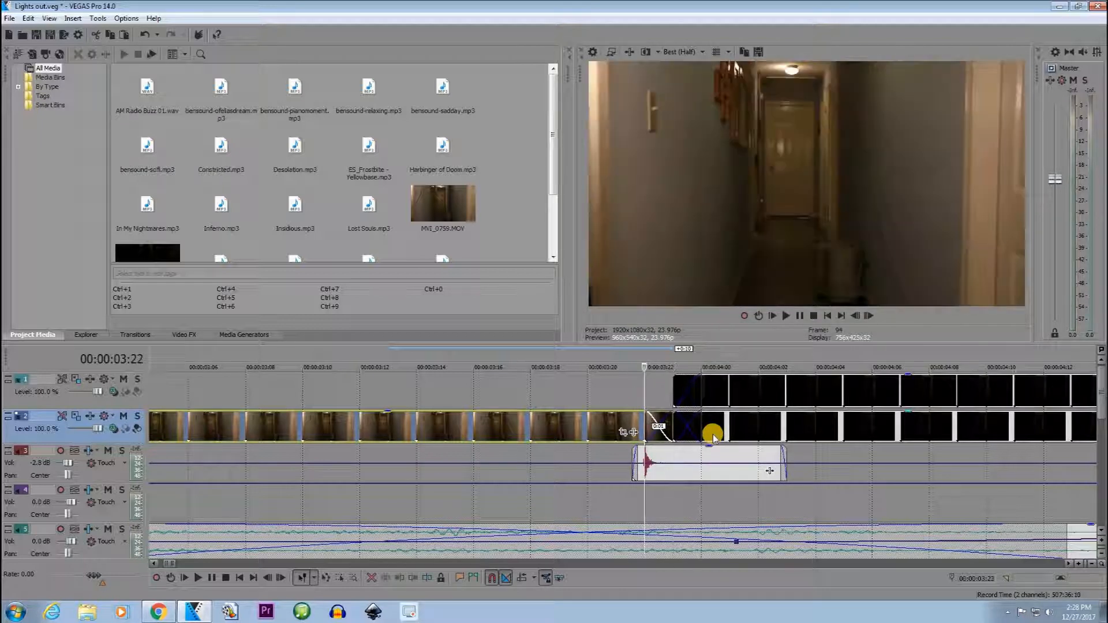
key("Right")
key("Right")
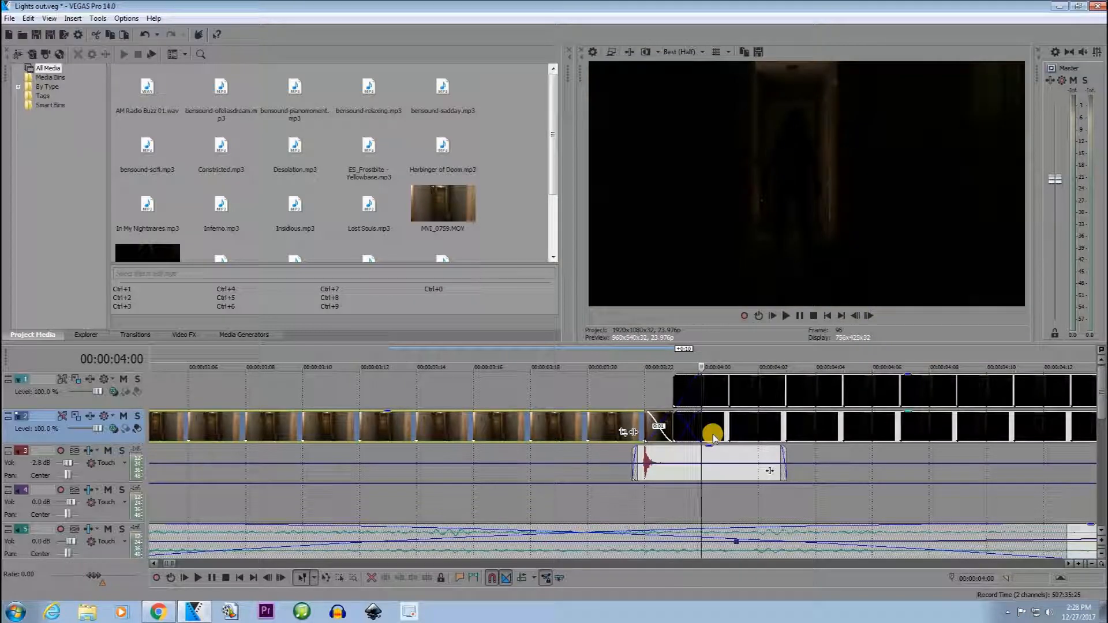
scroll(619, 427, "down", 3)
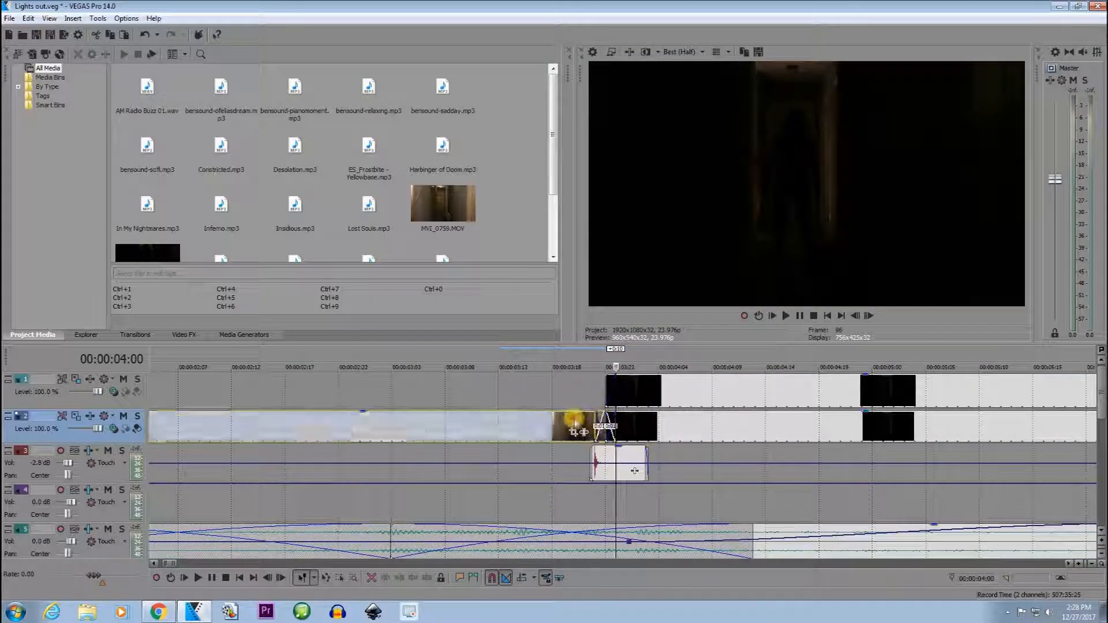
key("Left")
key("Left")
key("Left")
key("Left")
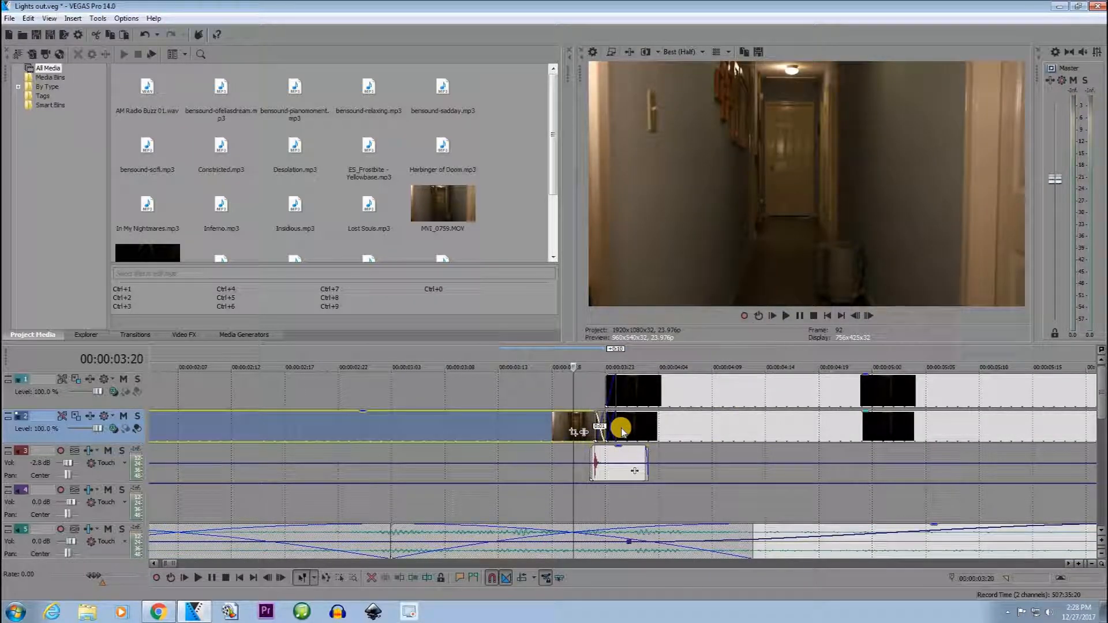
key("Right")
key("Right")
key("Right")
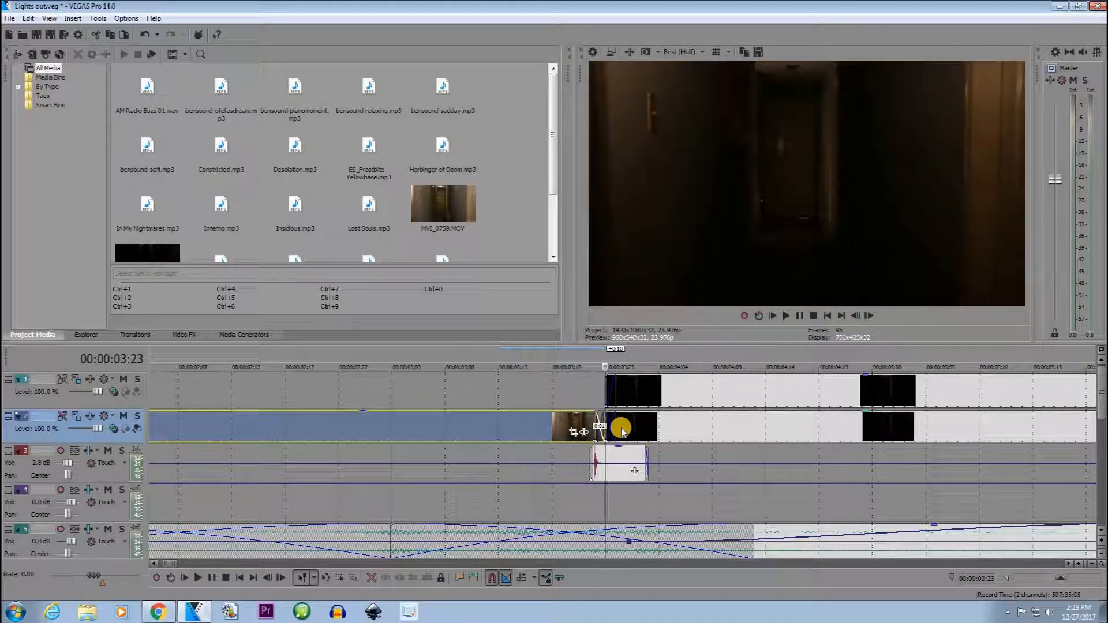
key("Right")
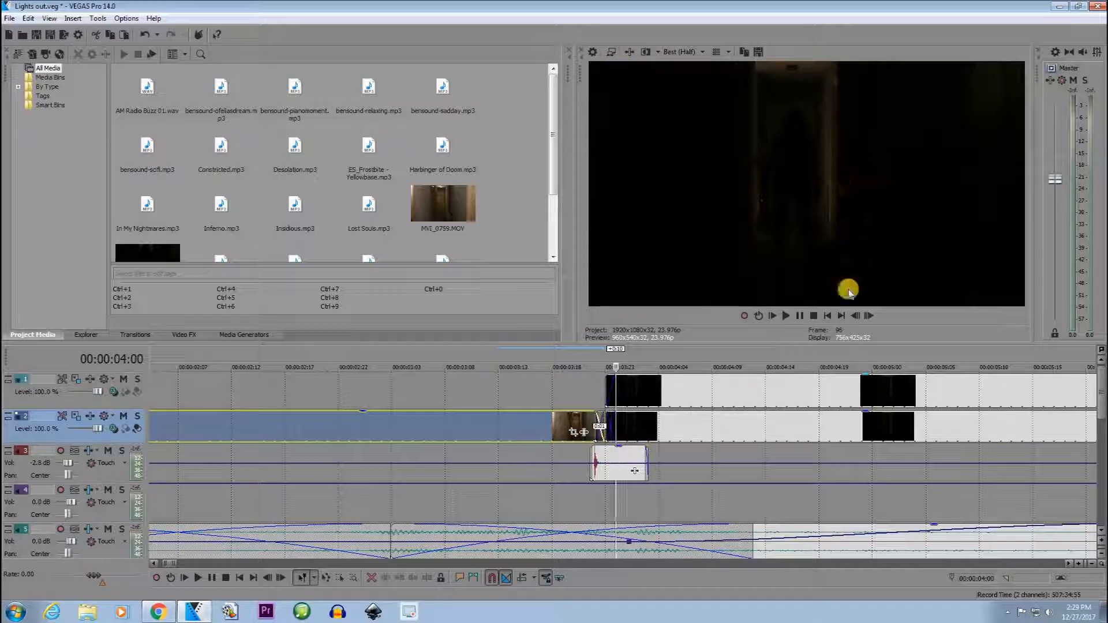
Delete the first dark overlay clip on track 1, above the dark hallway clip.
left_click(609, 390)
scroll(566, 407, "down", 4)
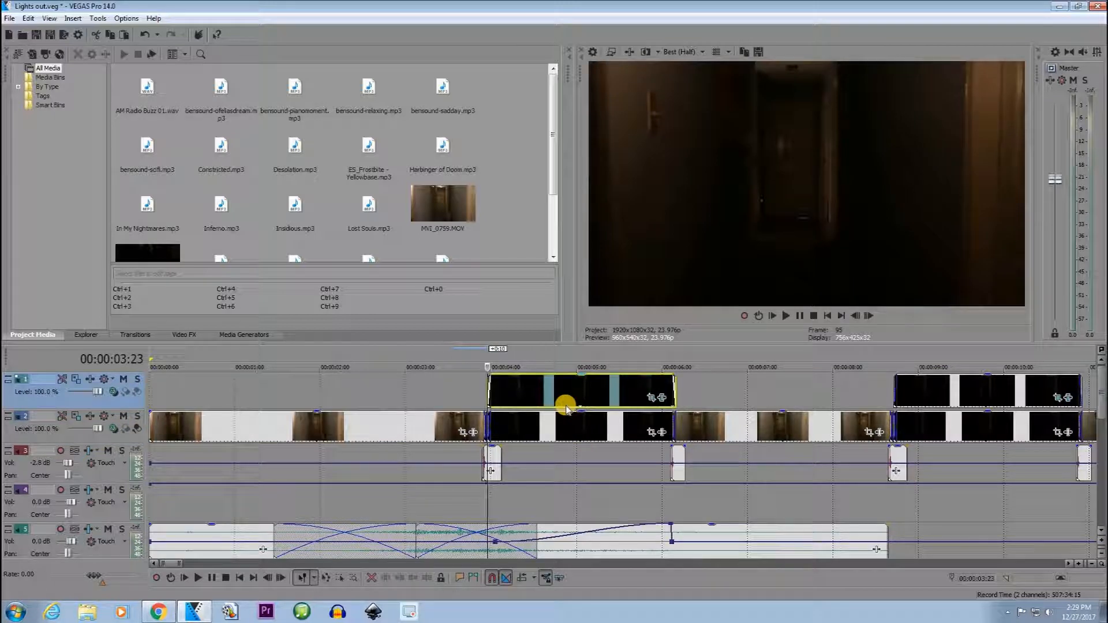
key("Delete")
Copy the first dark hallway clip on track 2 and paste it onto track 1 directly above, at 00:00:03:23.
right_click(569, 418)
left_click(637, 141)
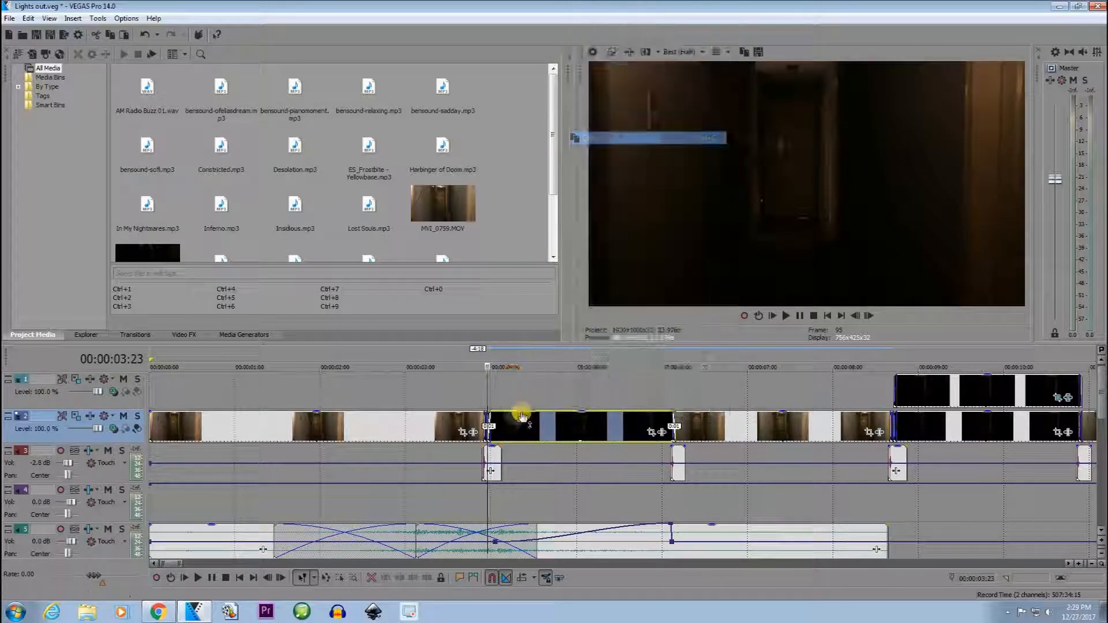
scroll(708, 383, "up", 4)
right_click(708, 383)
left_click(743, 392)
Preview the pasted track 1 clip at 00:00:04:04, open its Pan/Crop settings and enable the mask.
left_click(306, 388)
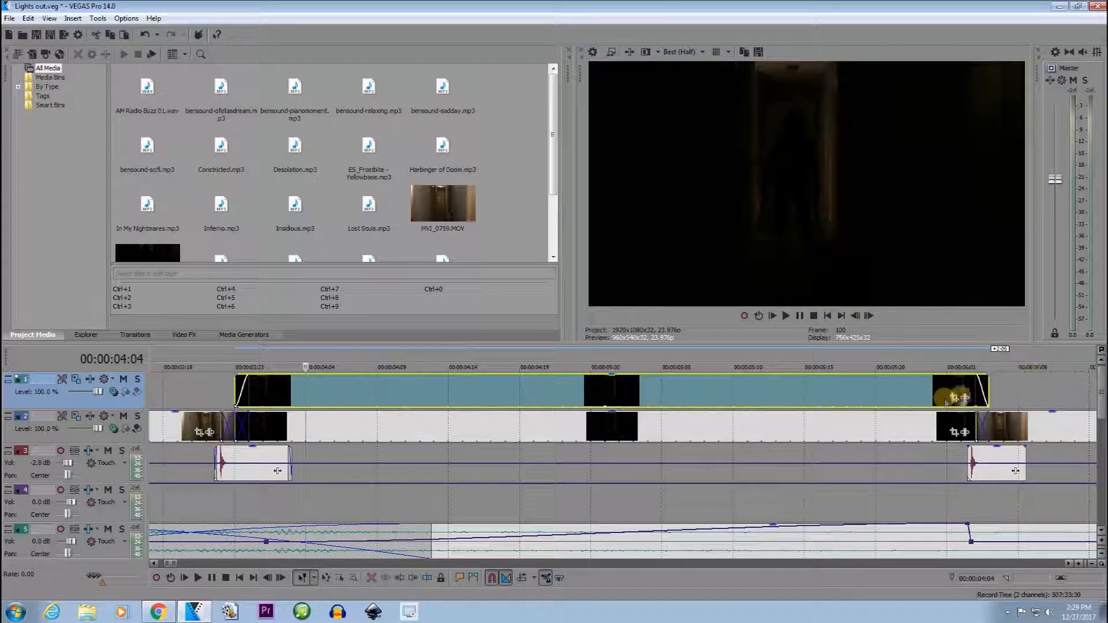
left_click(954, 397)
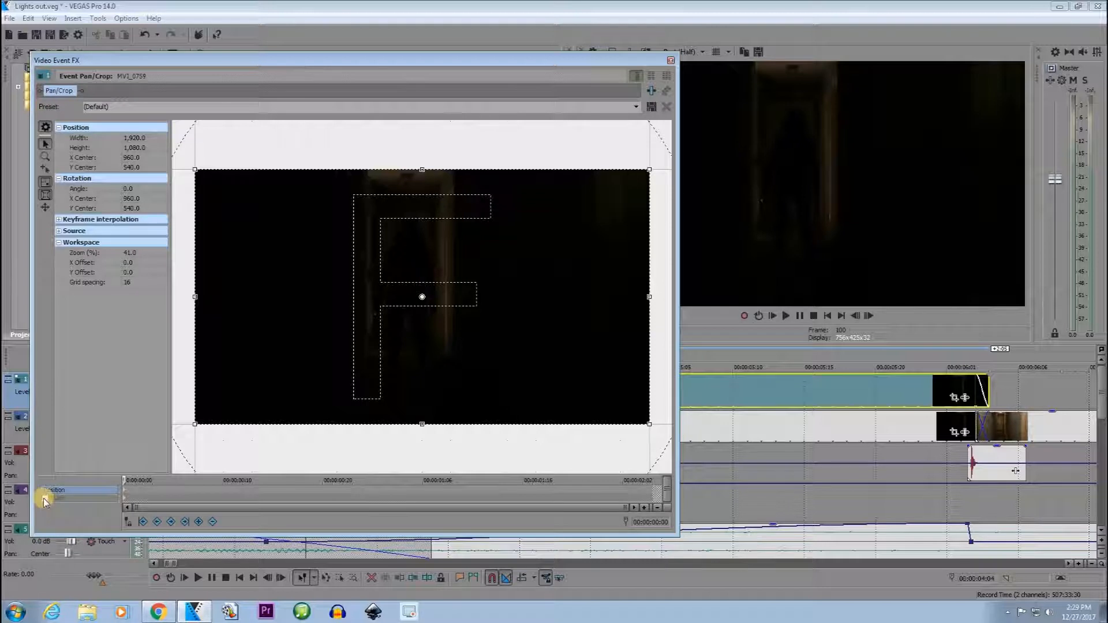
left_click(44, 498)
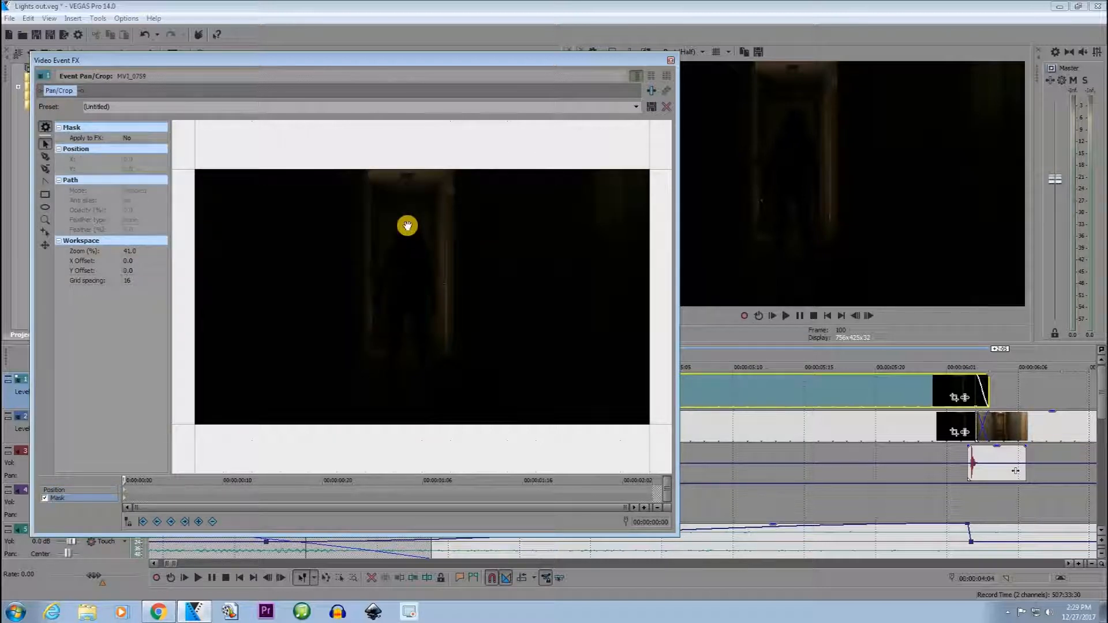
Draw a small closed mask path over the first eye position on the silhouette's head.
scroll(407, 226, "up", 8)
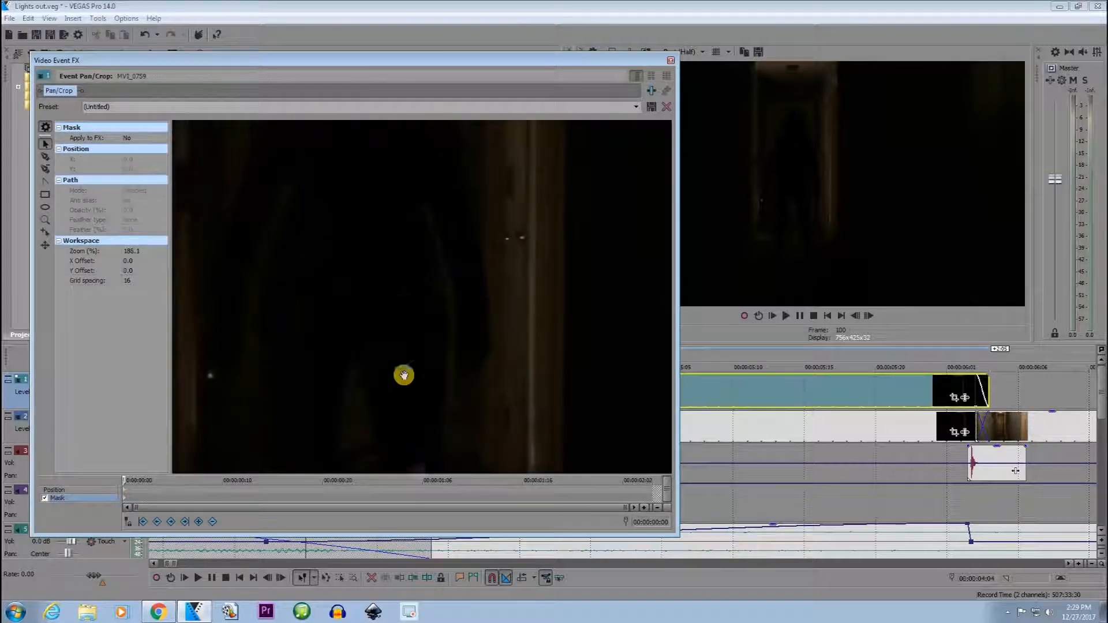
scroll(375, 265, "up", 4)
left_click_drag(495, 344, 434, 257)
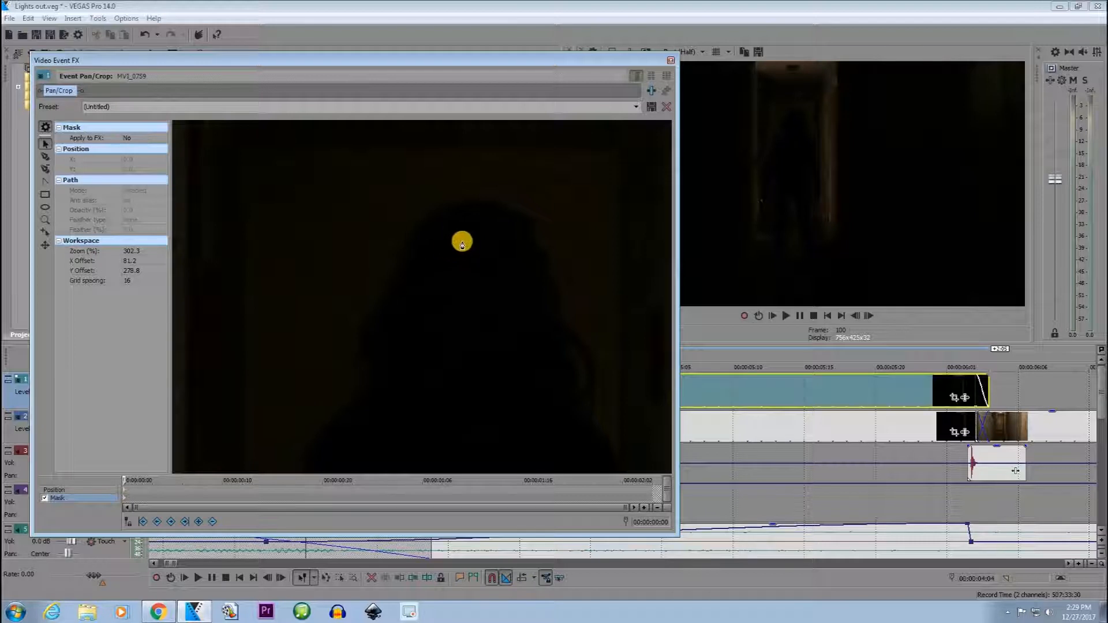
left_click(448, 253)
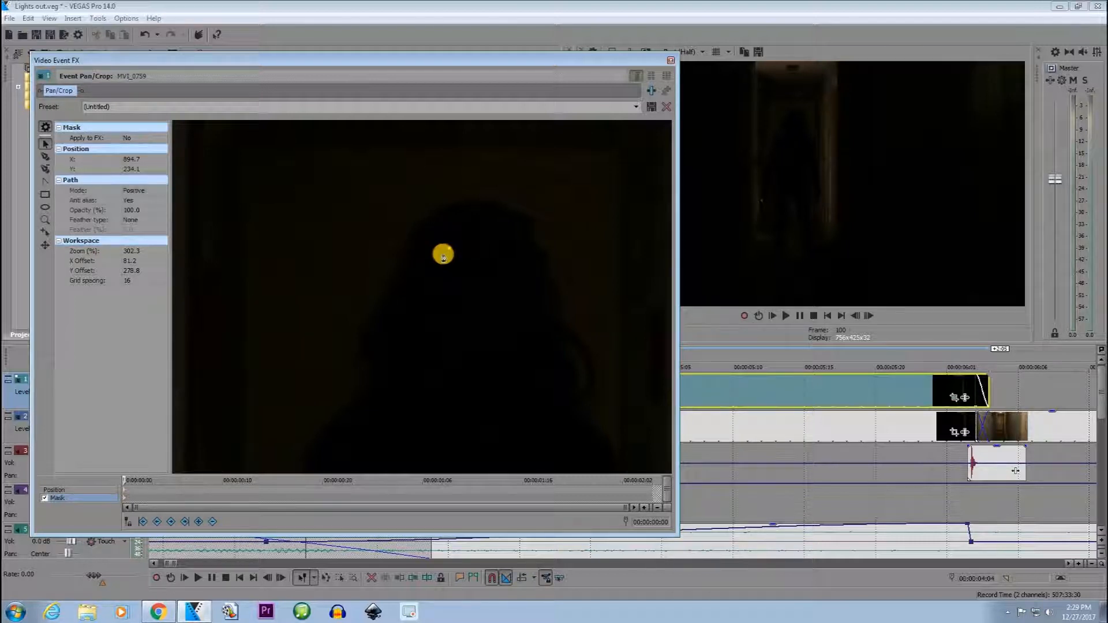
left_click(450, 250)
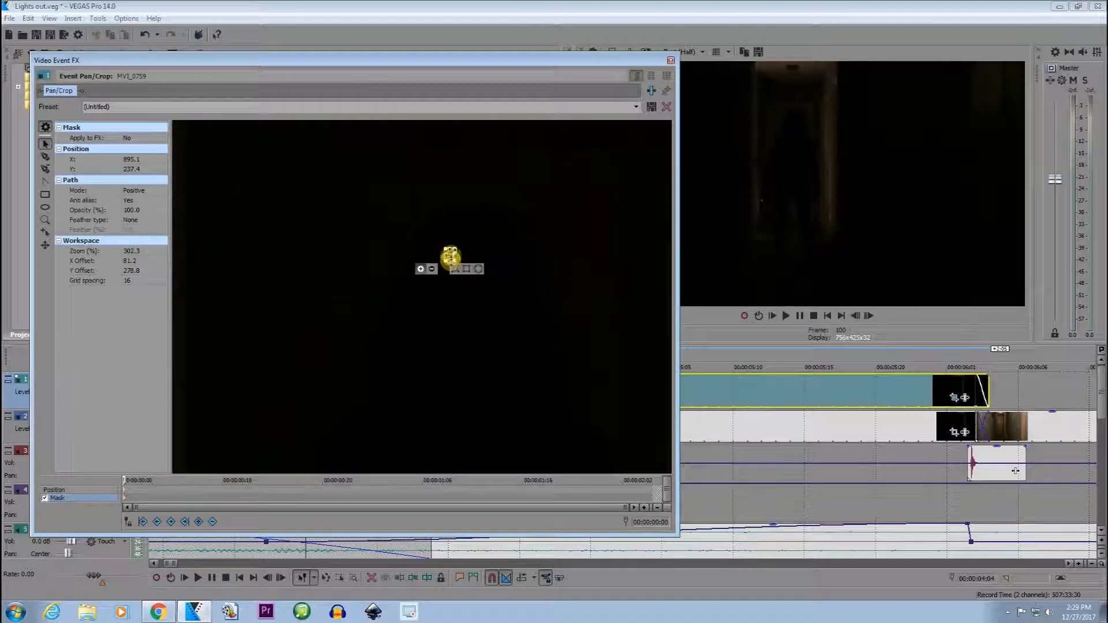
Draw a second small closed mask path beside the first, over the silhouette's other eye, and deselect it.
right_click(451, 261)
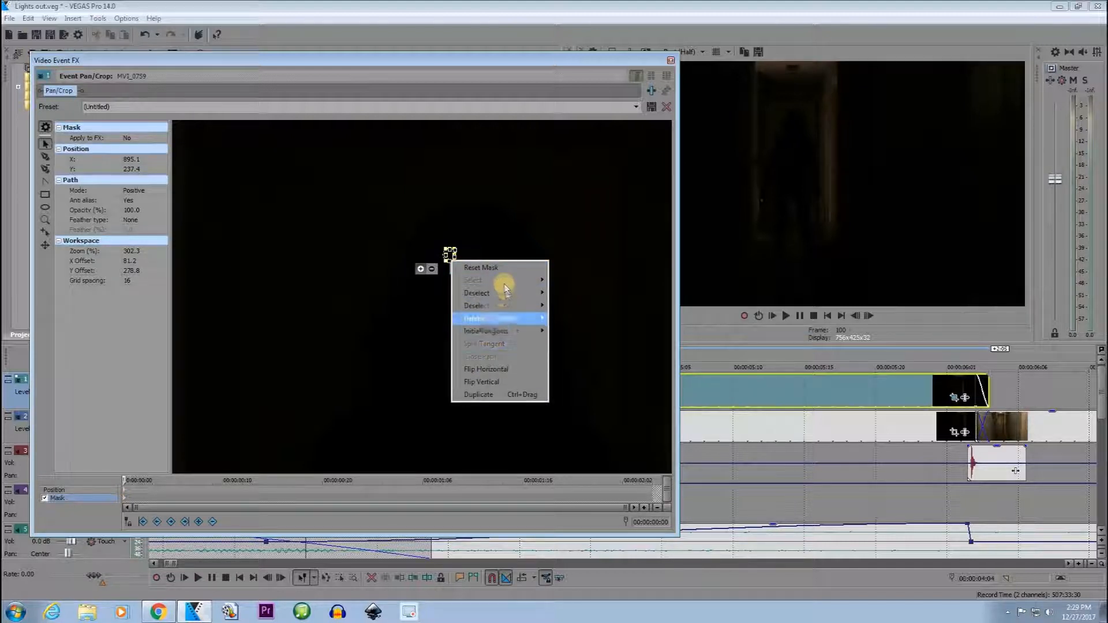
left_click(501, 395)
left_click_drag(486, 260, 489, 257)
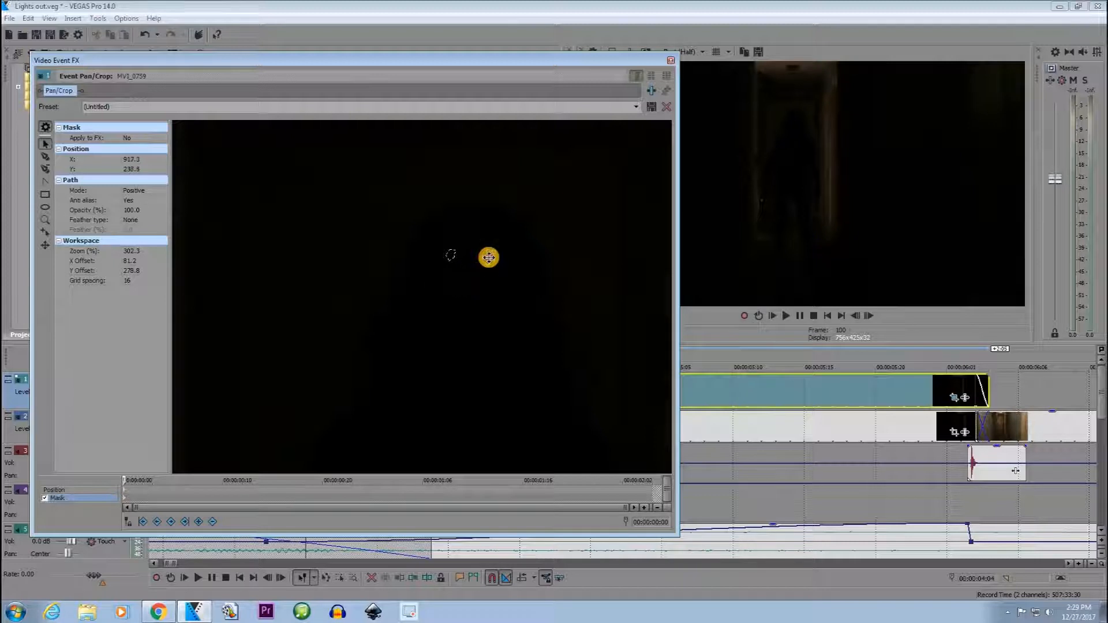
left_click(432, 316)
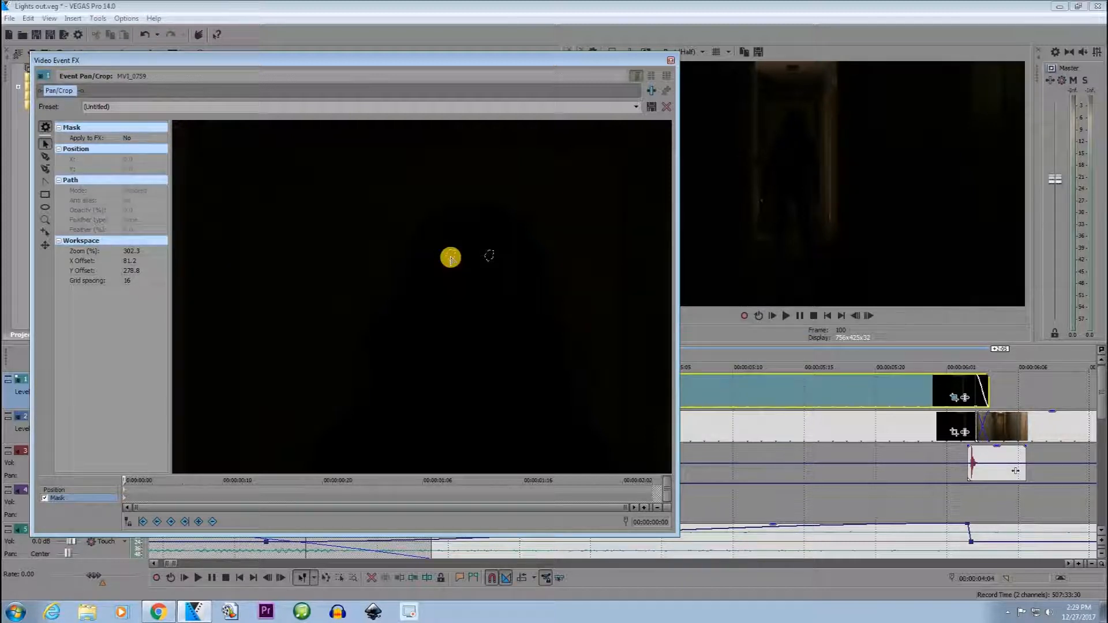
Fine-tune the anchor points of both eye masks and clear the selection.
scroll(451, 257, "up", 4)
left_click(485, 226)
left_click(490, 216)
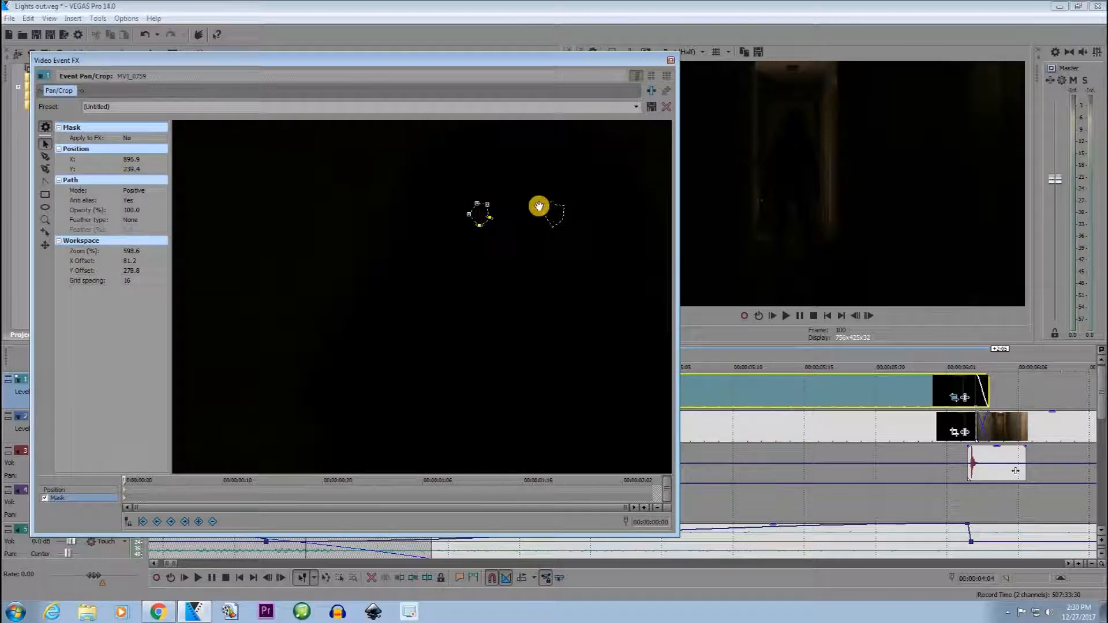
left_click(551, 211)
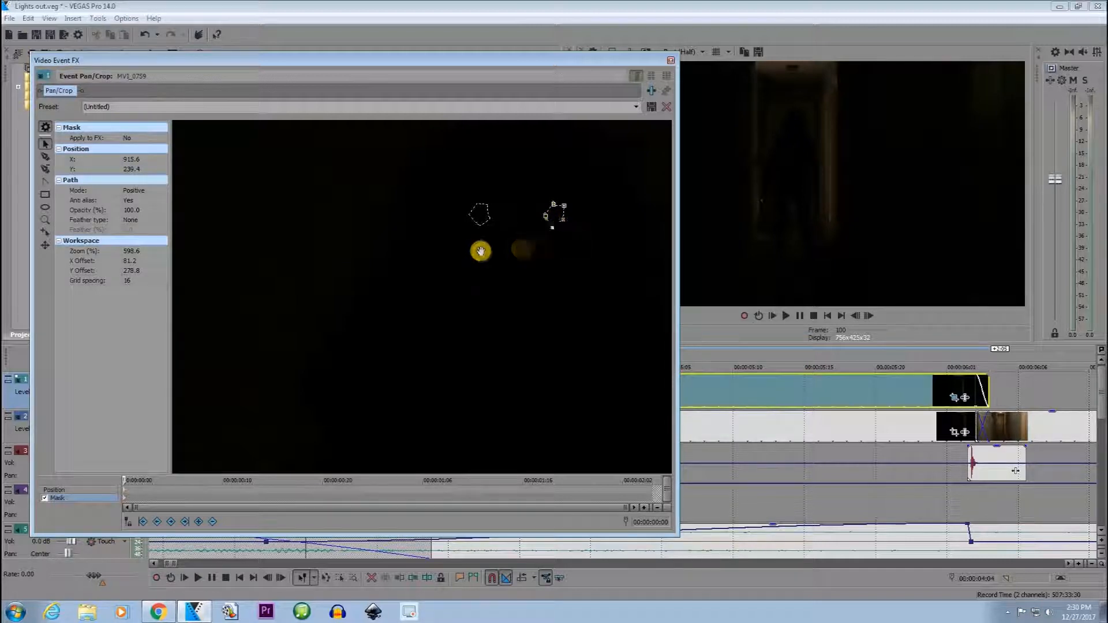
left_click(389, 253)
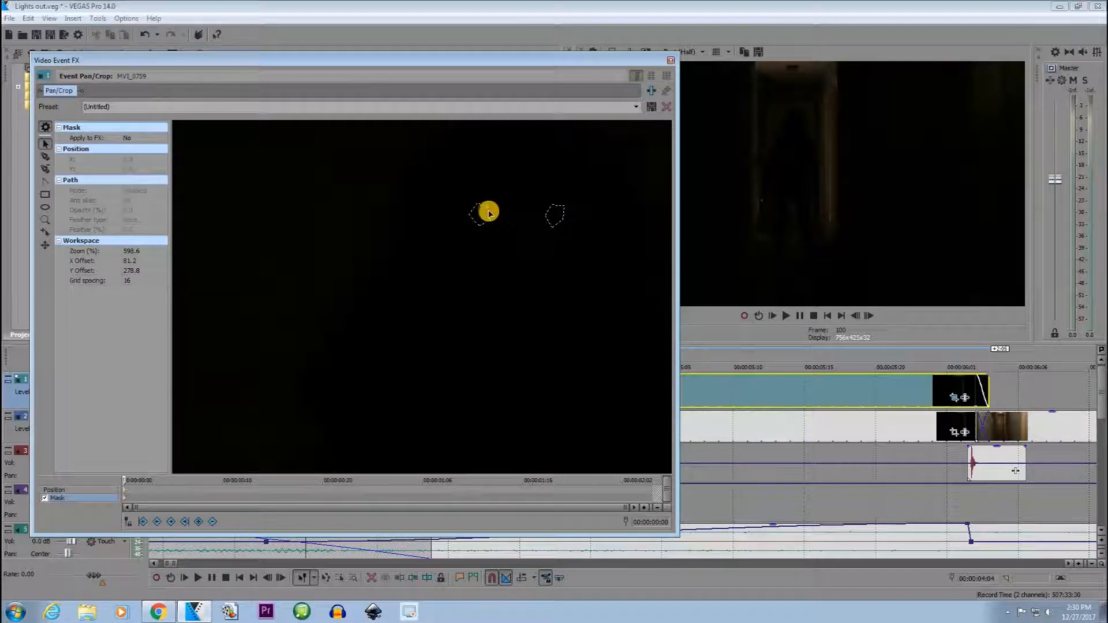
Set the first eye mask's feather type to Both and its feather amount to 0.5%.
left_click(490, 215)
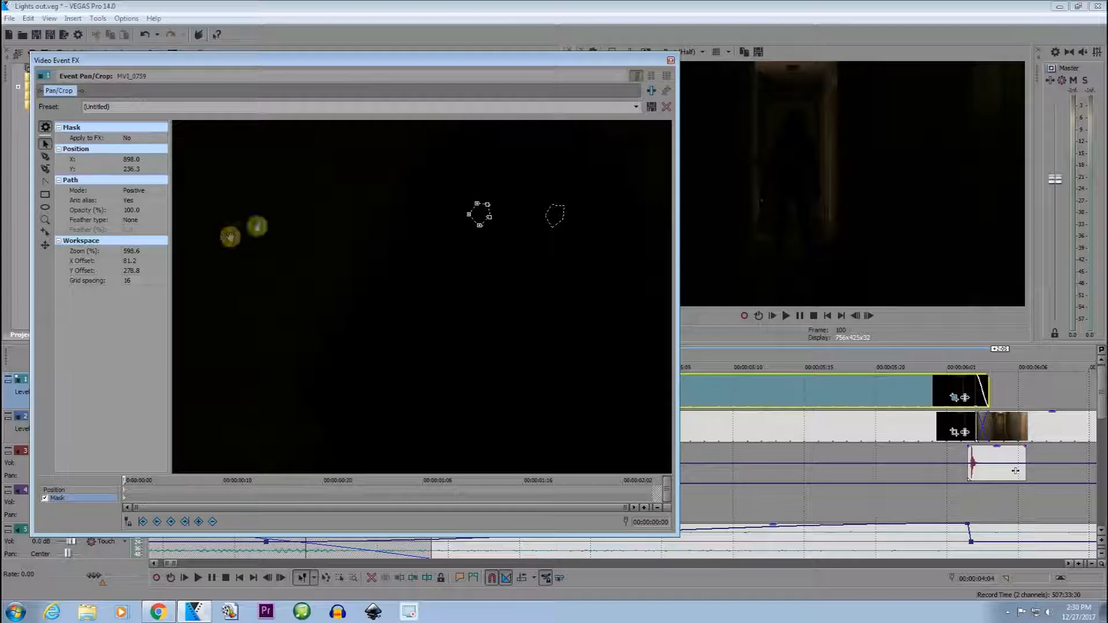
left_click(164, 224)
left_click(144, 242)
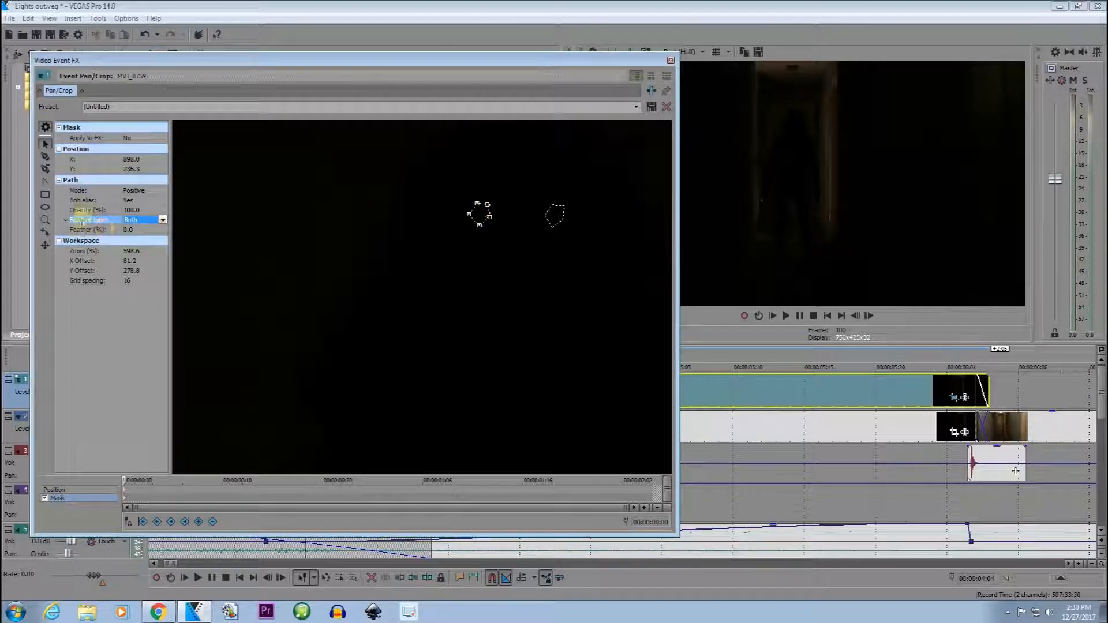
left_click(162, 230)
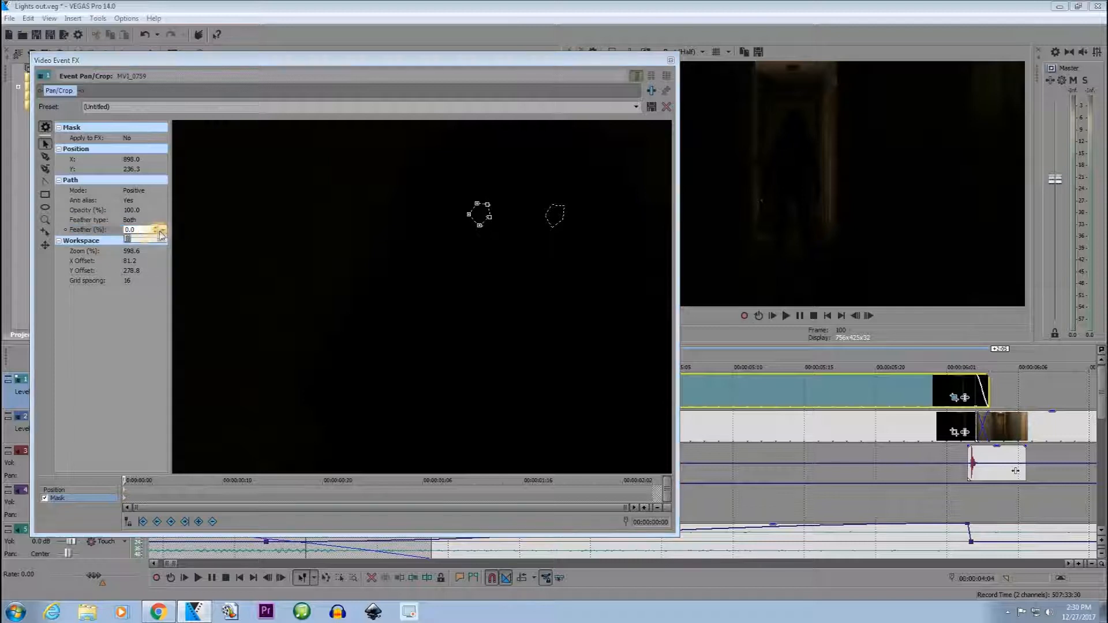
left_click(211, 245)
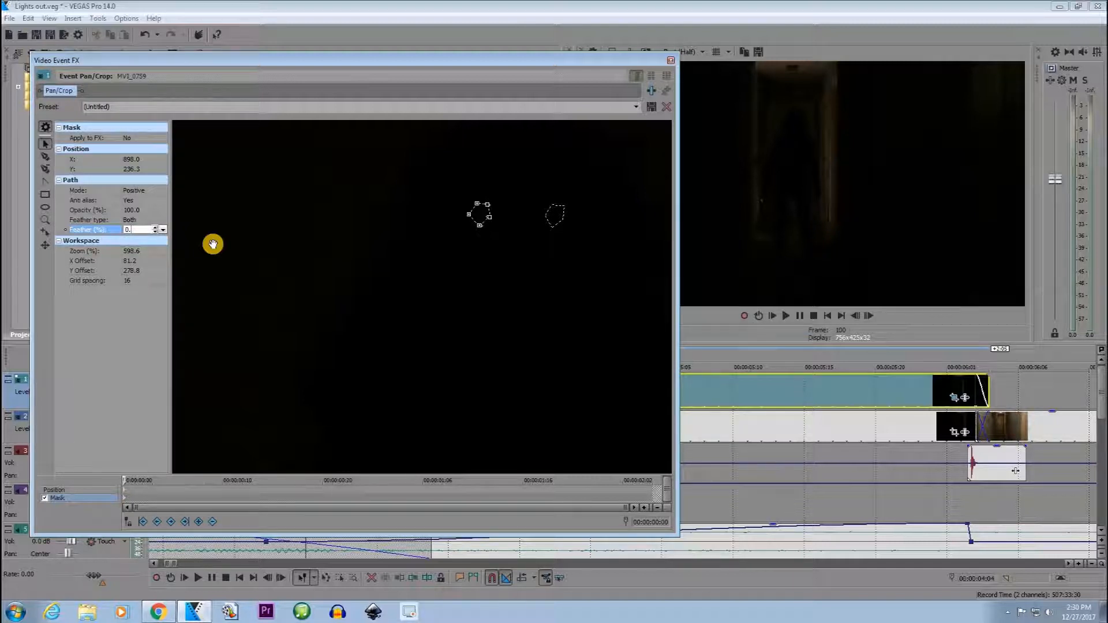
key("Return")
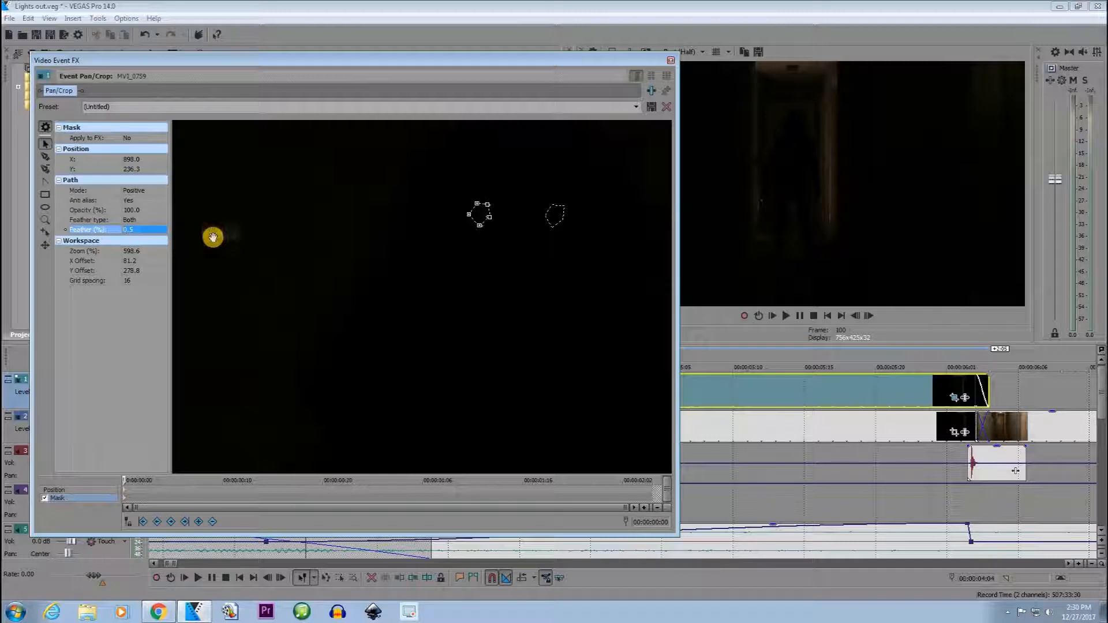
Give the second eye mask the feather type Both with a feather amount of 0.5%.
left_click(547, 217)
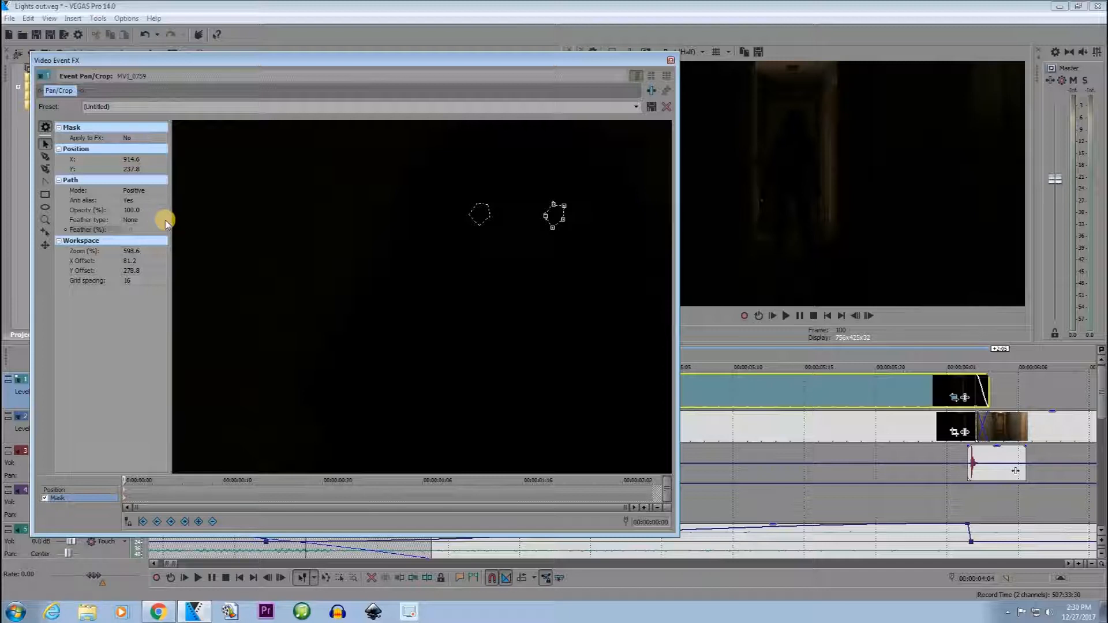
left_click(165, 221)
left_click(164, 220)
left_click(163, 220)
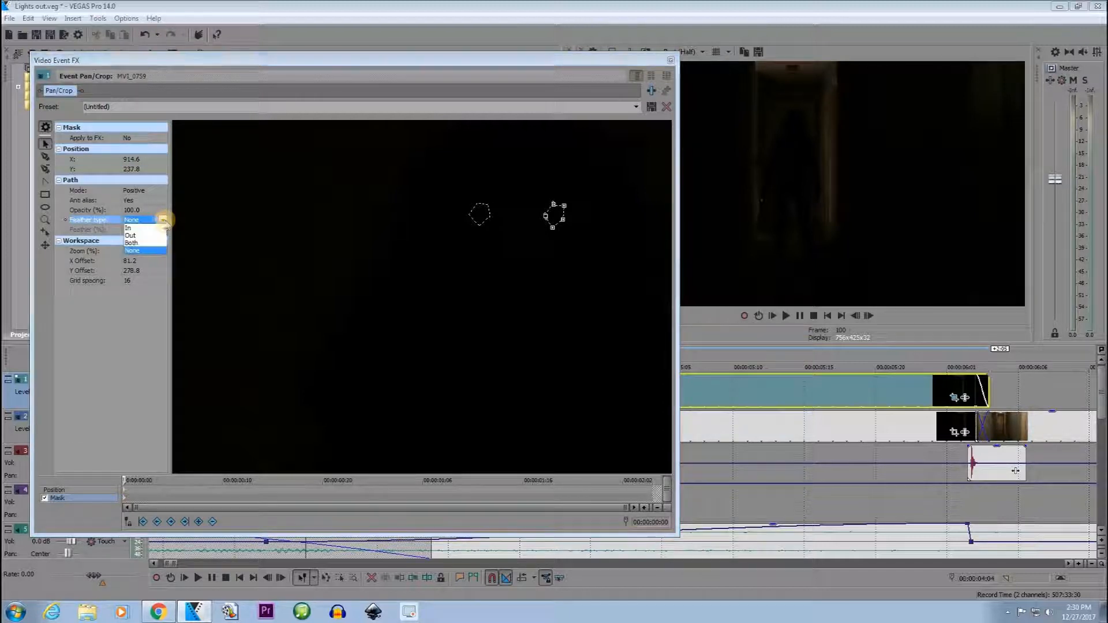
left_click(132, 242)
left_click(143, 229)
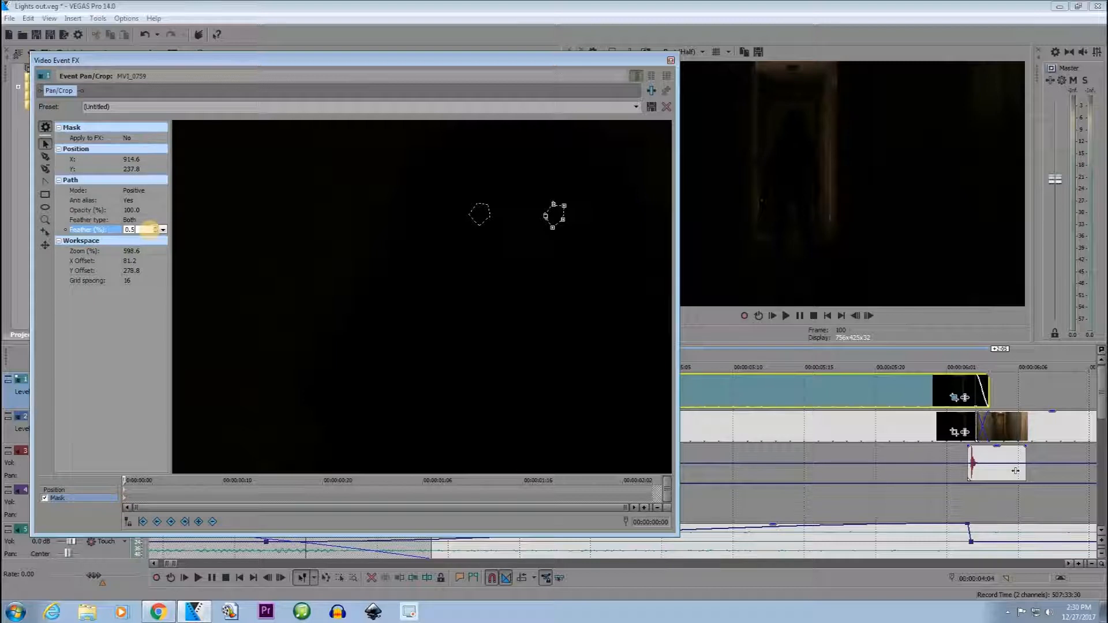
key("Return")
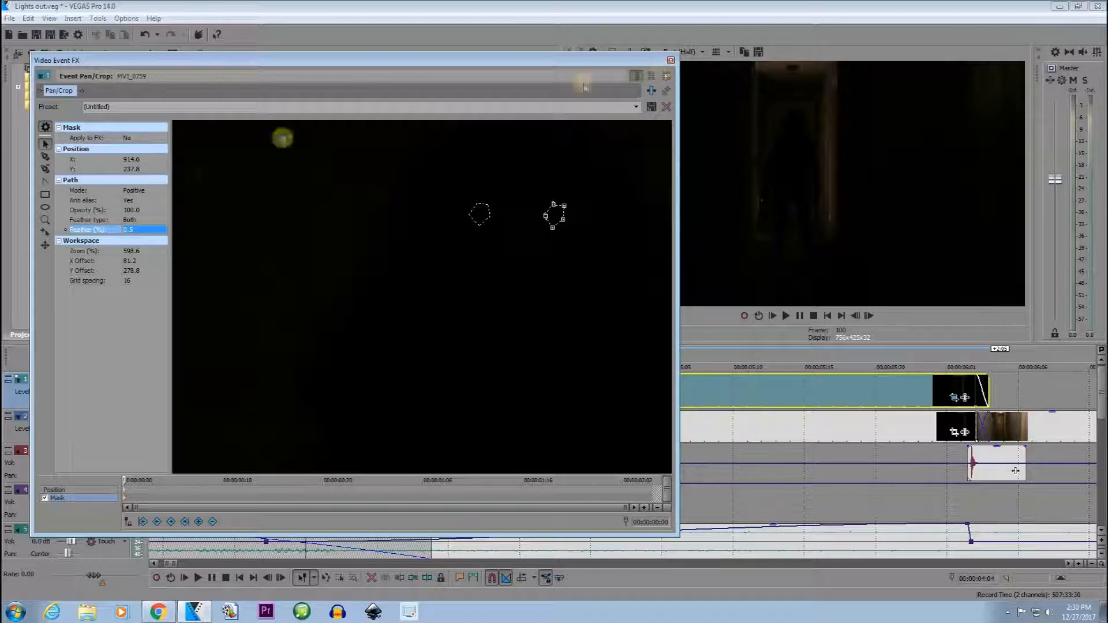
Close the mask settings, apply the Color Corrector's Red Midtones preset to the track 1 clip and shift its low color wheel toward red.
left_click(473, 209)
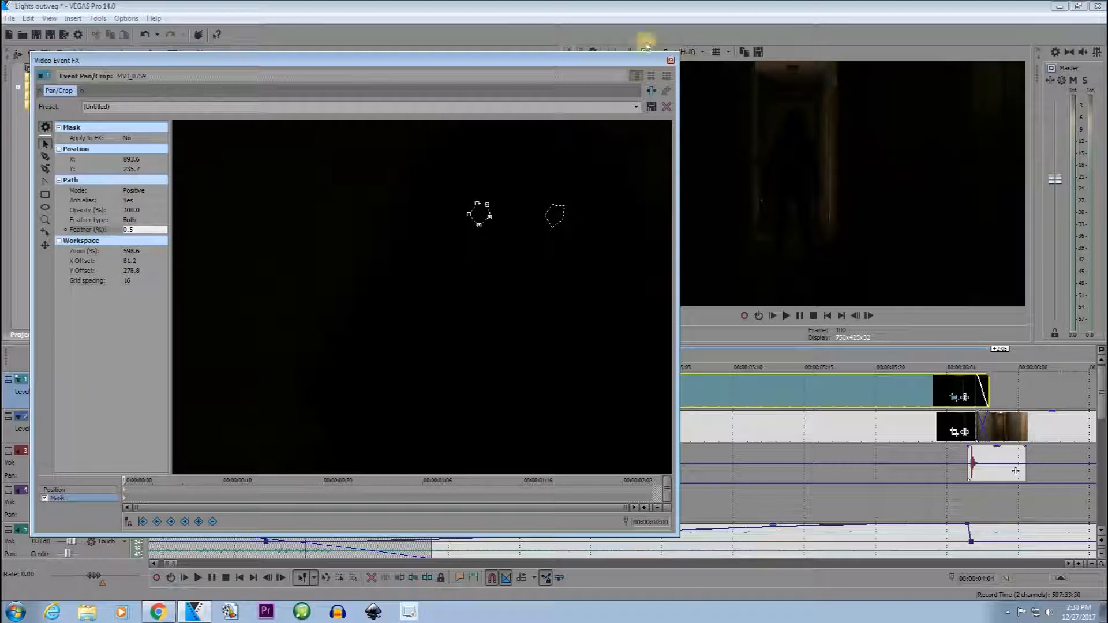
left_click(671, 60)
left_click(520, 400)
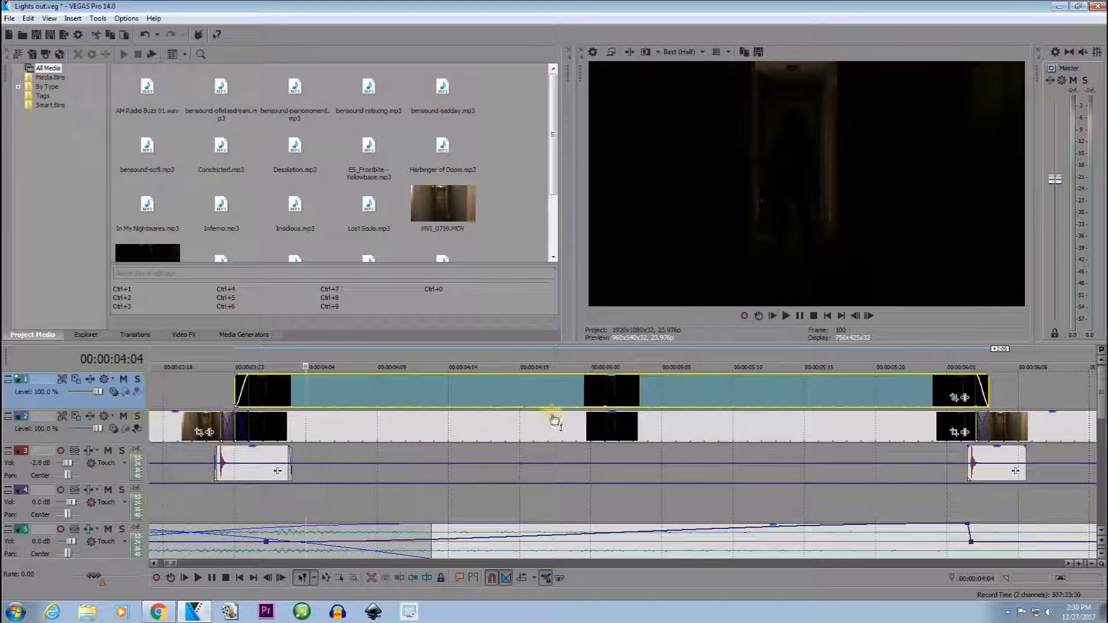
left_click(188, 338)
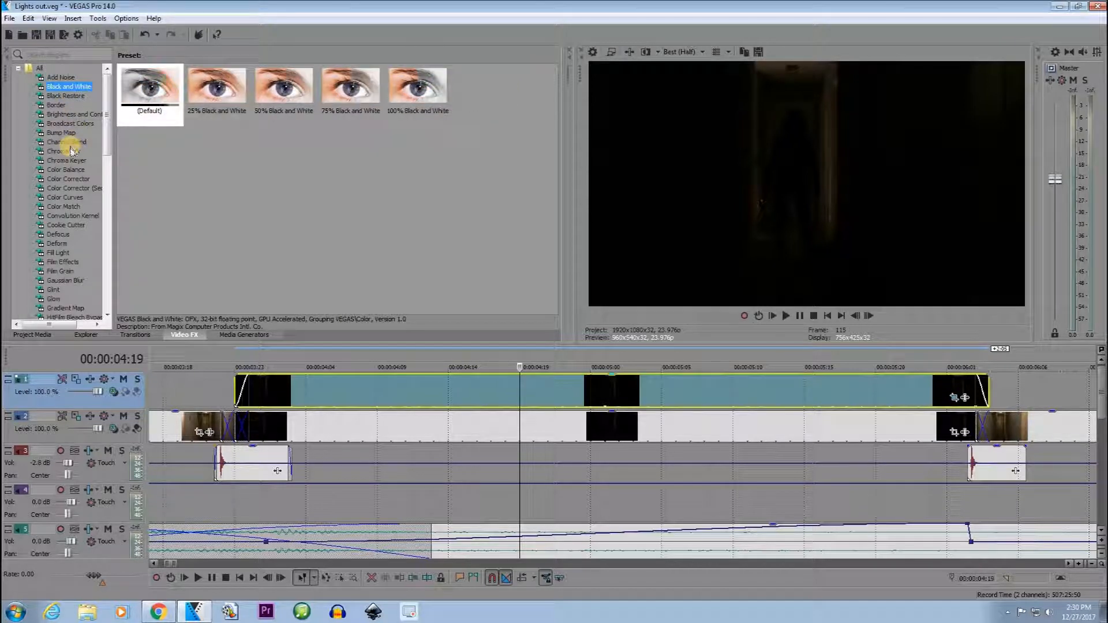
left_click(79, 180)
left_click_drag(216, 87, 560, 391)
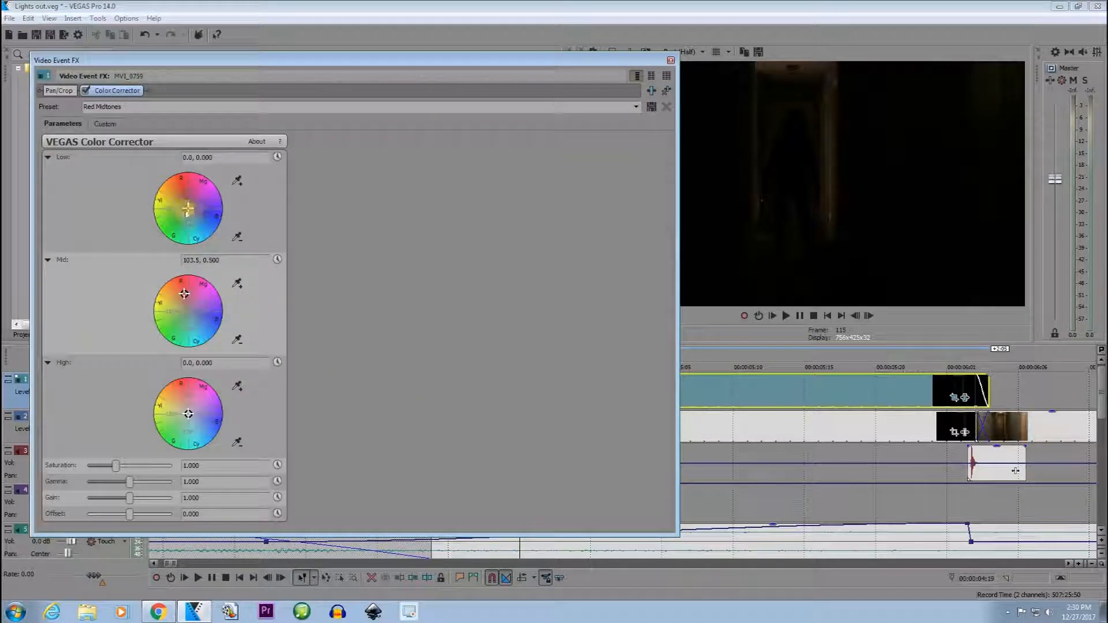
left_click(187, 215)
left_click_drag(188, 214, 176, 176)
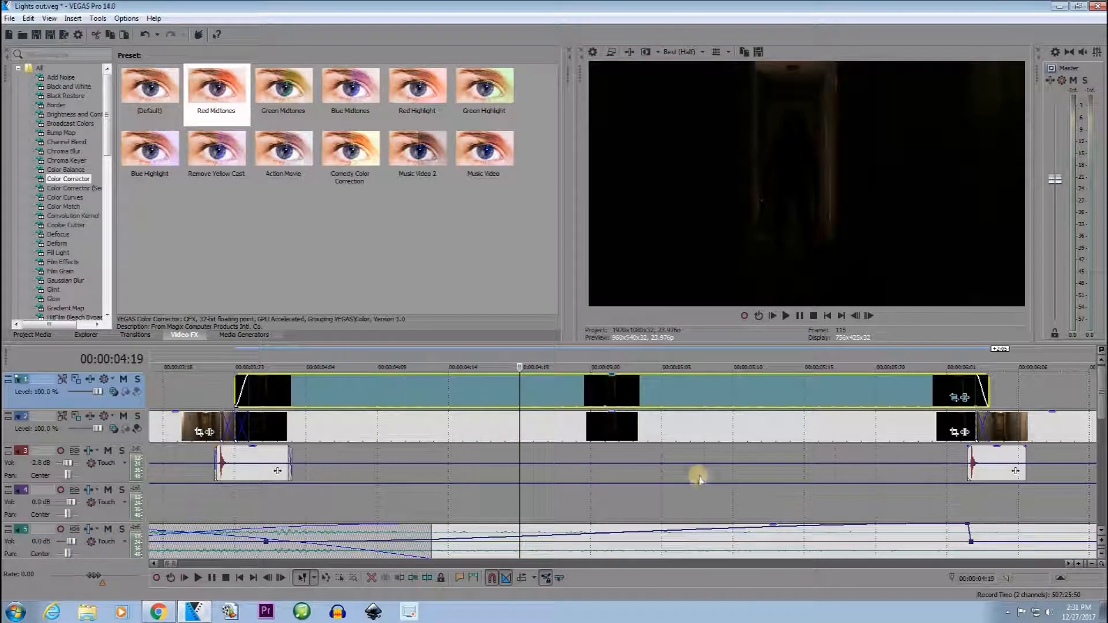
Preview the tinted eyes at several points of the first track 1 clip and compare them with the second dark clip at 00:00:09:06.
scroll(700, 475, "down", 3)
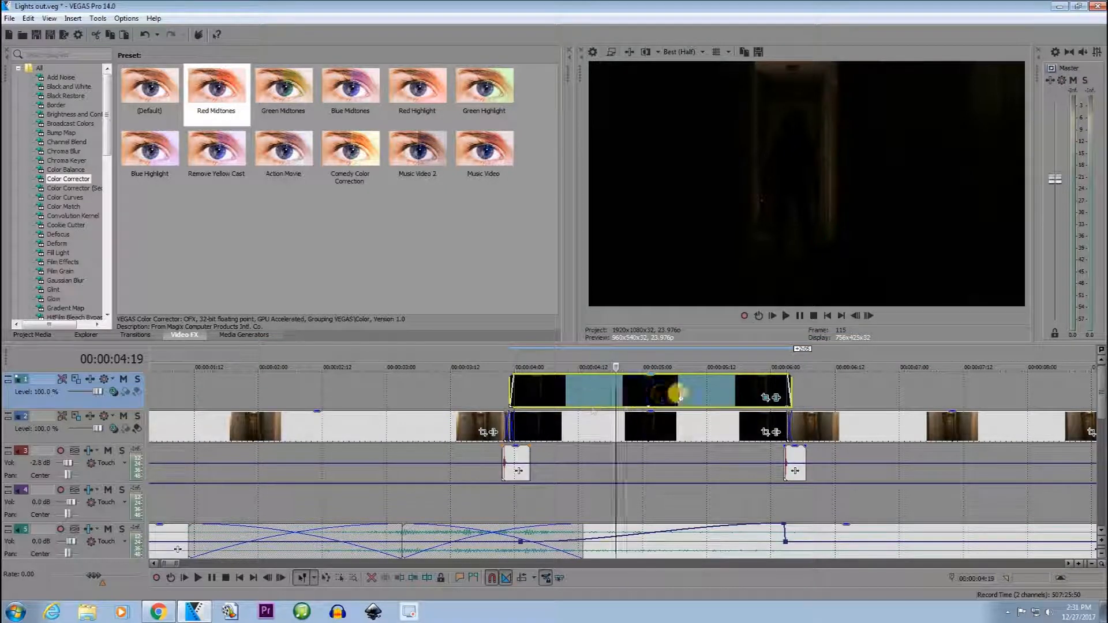
scroll(726, 411, "down", 4)
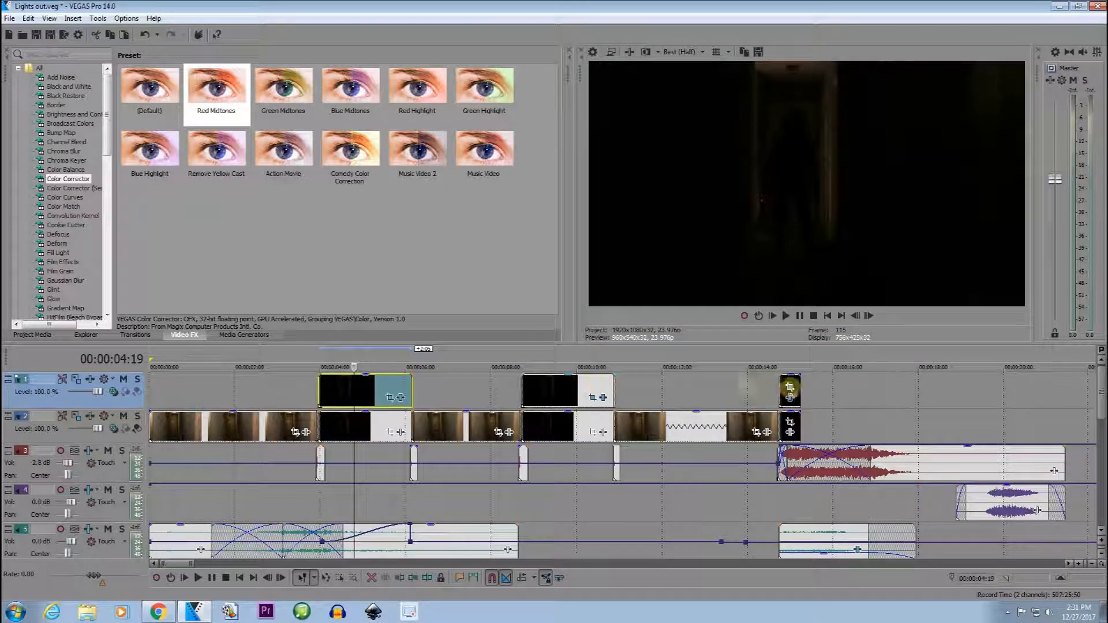
left_click(326, 390)
scroll(635, 440, "up", 4)
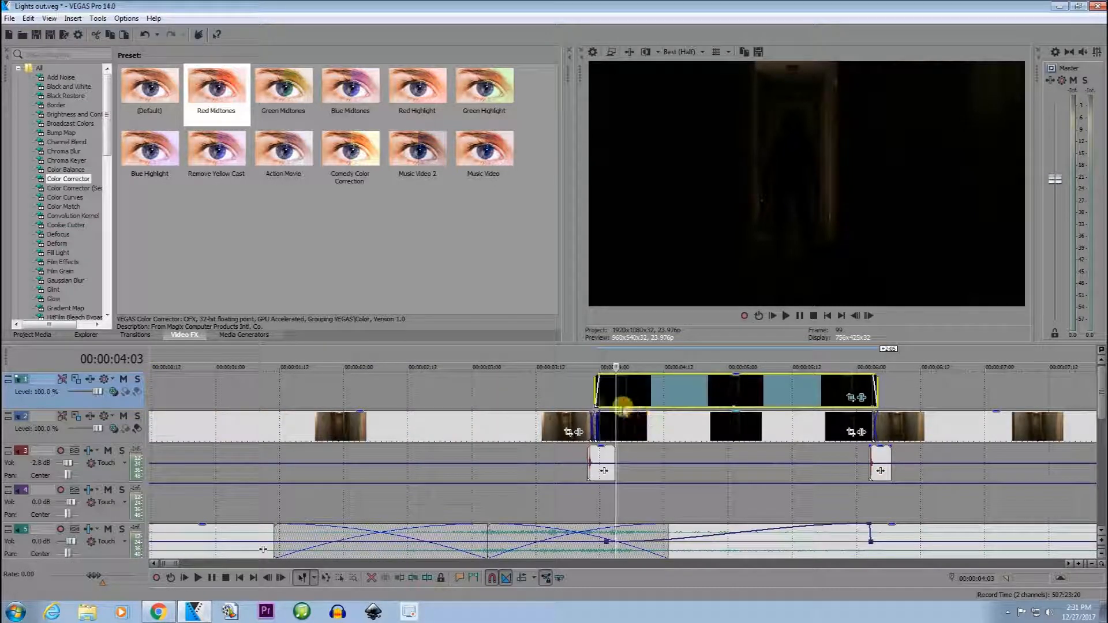
left_click(591, 388)
left_click(637, 390)
left_click(736, 396)
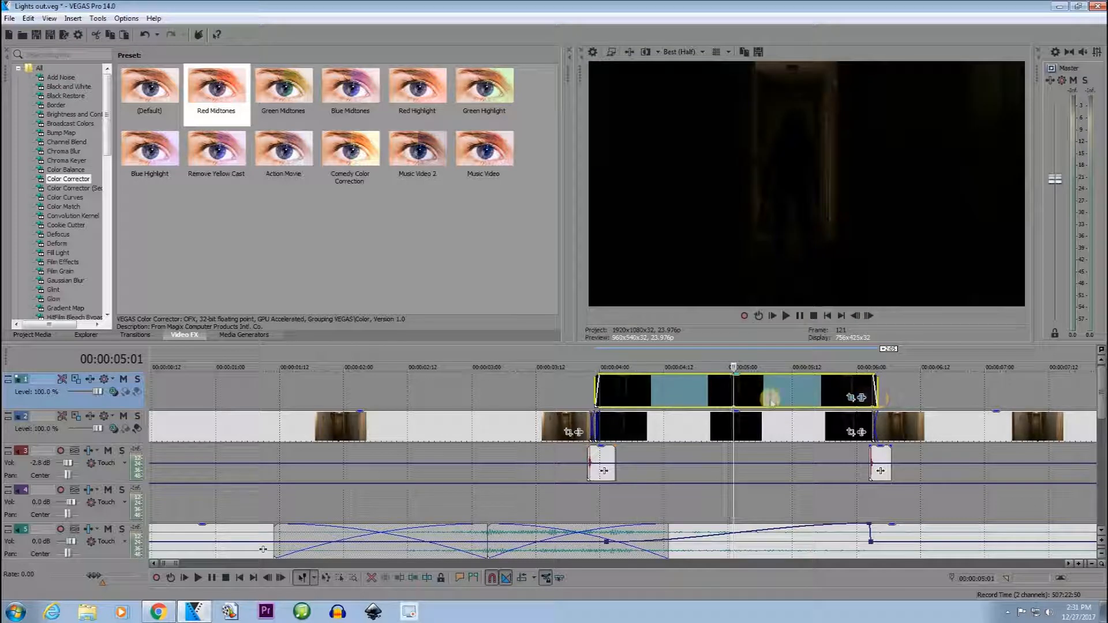
left_click(769, 398)
scroll(774, 396, "down", 5)
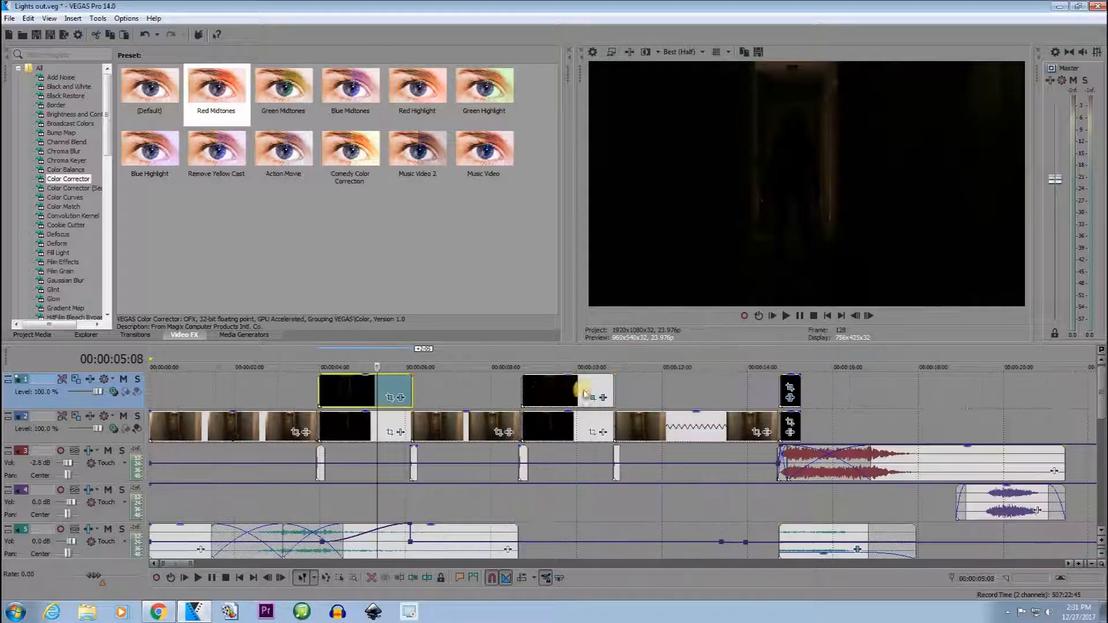
left_click(542, 392)
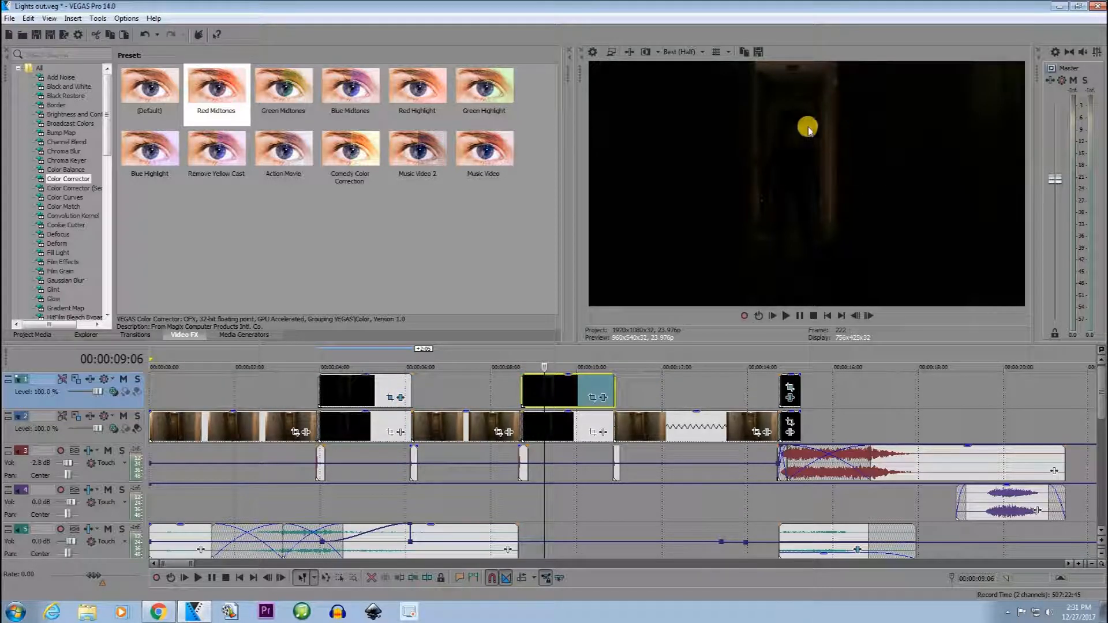
left_click(389, 395)
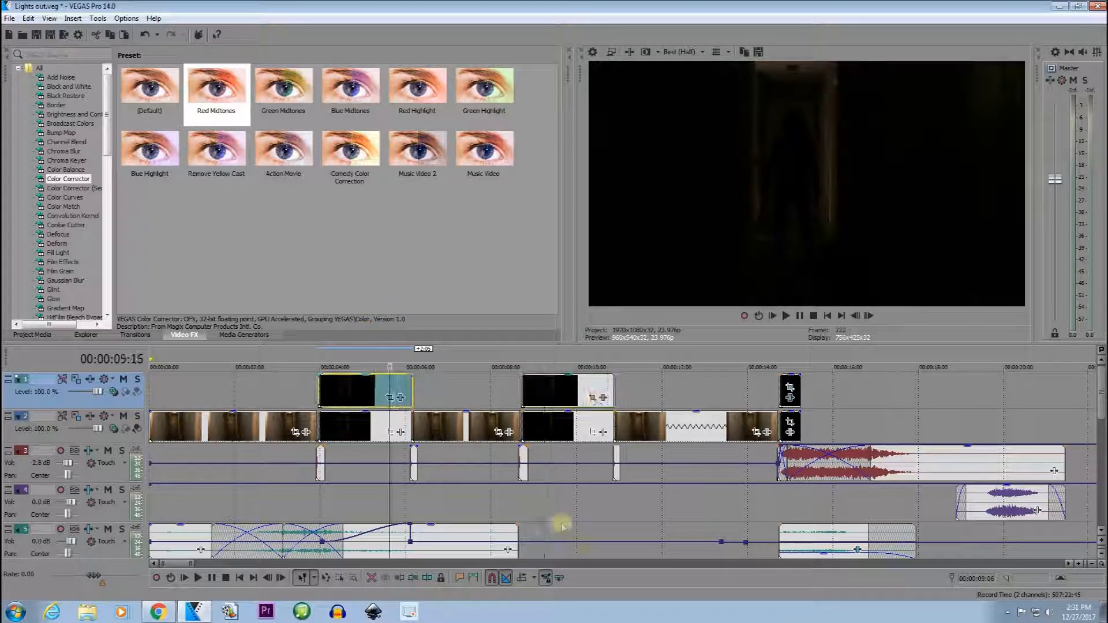
Check the first track 1 clip's Pan/Crop mask, set its Color Corrector low color wheel to 104.36, 0.6718 and close the effect settings.
left_click(389, 397)
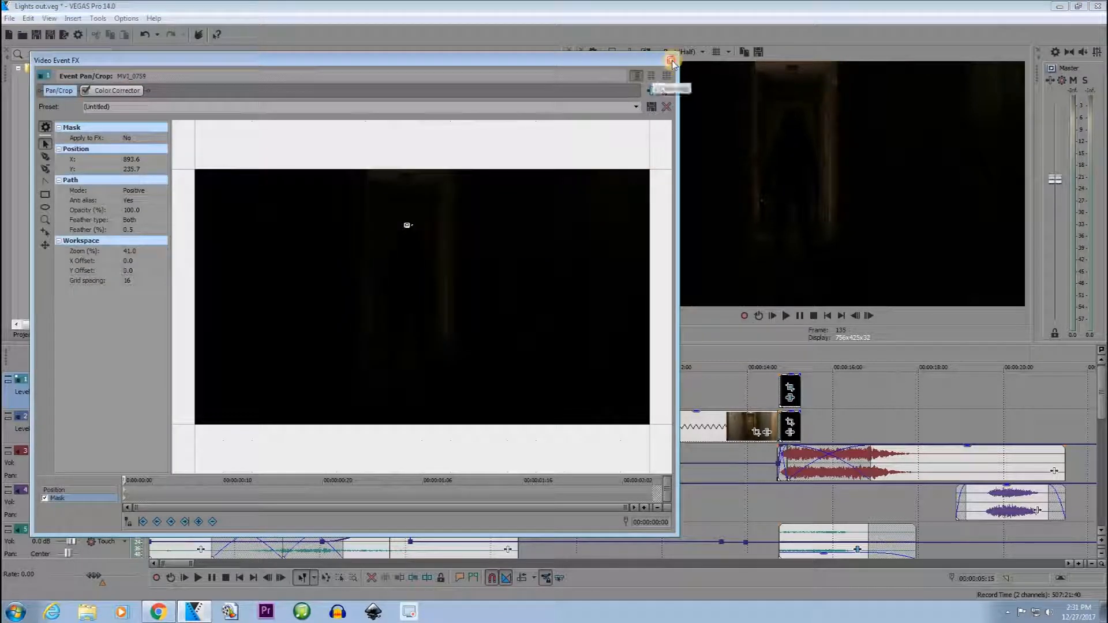
left_click(671, 60)
left_click_drag(212, 145, 364, 393)
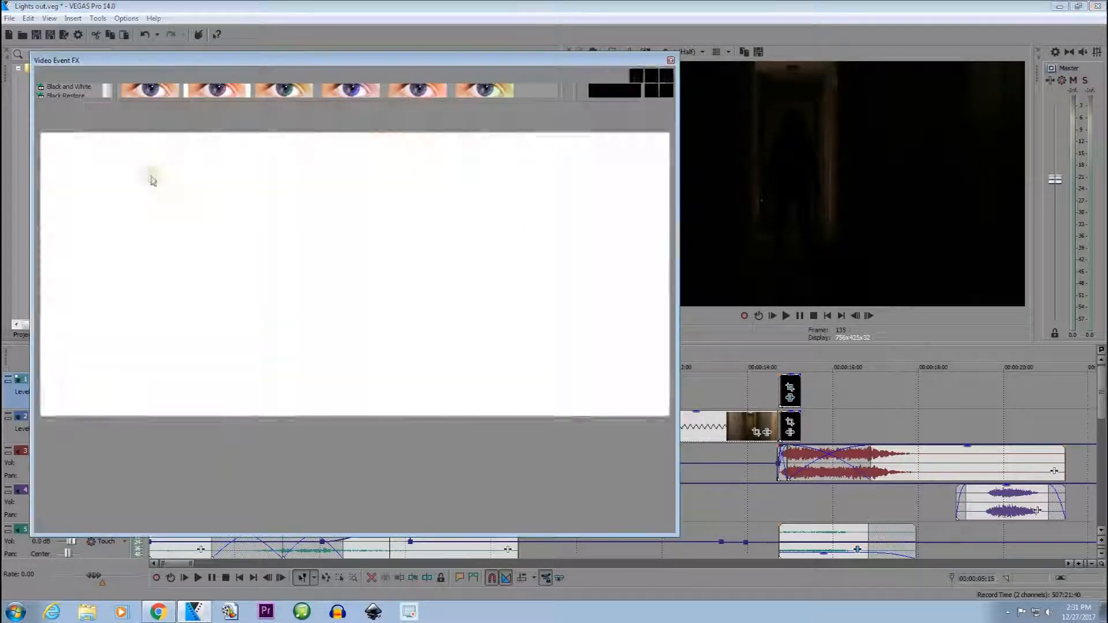
left_click_drag(182, 189, 179, 183)
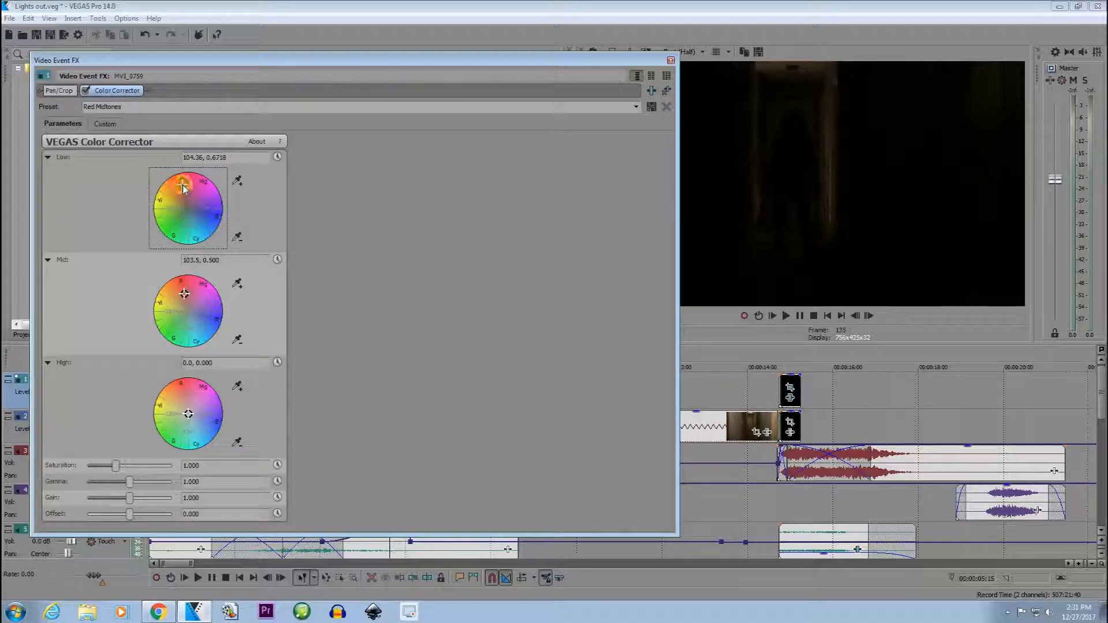
left_click(671, 60)
Step frame by frame through the crossfade around 00:00:06:04, where the dark clip changes to the lit hallway.
left_click(366, 406)
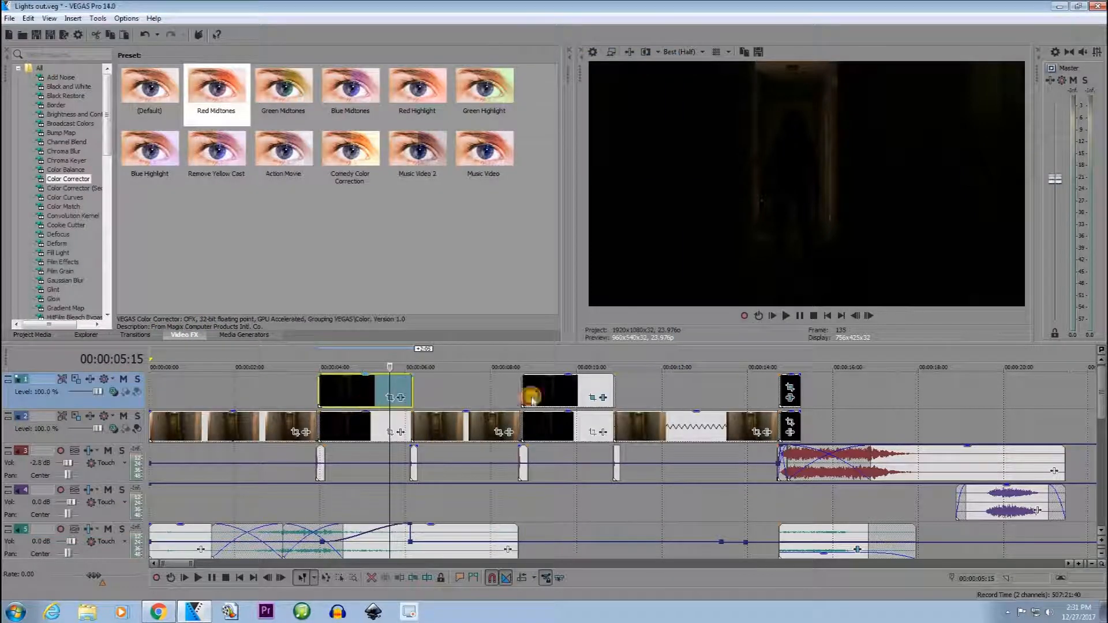
left_click(408, 424)
scroll(663, 430, "up", 5)
key("Right")
key("Right")
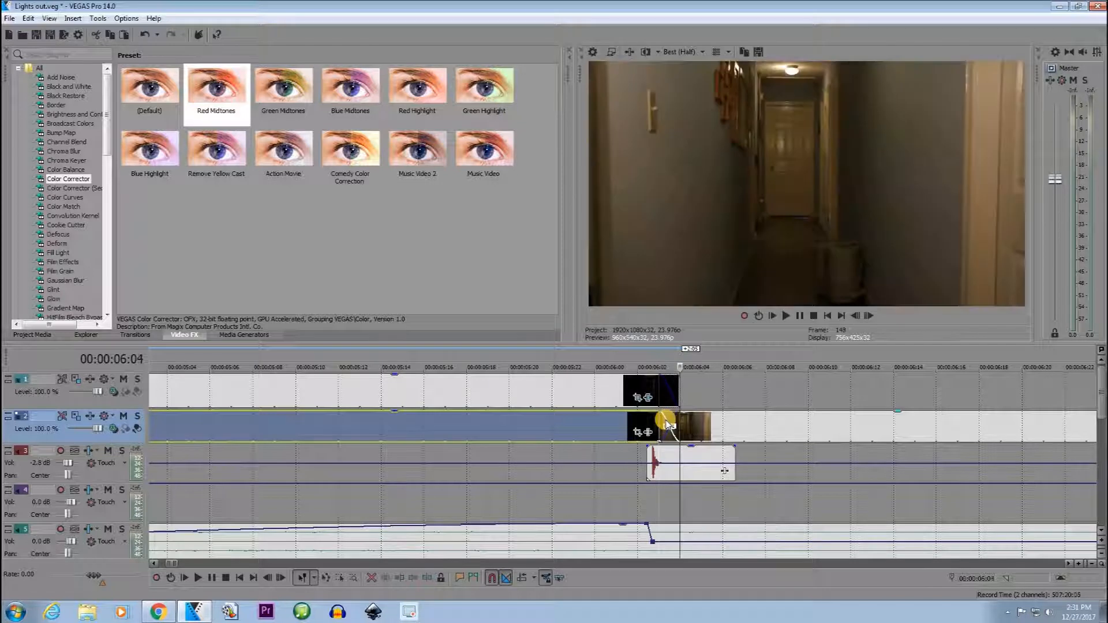
key("Left")
key("Right")
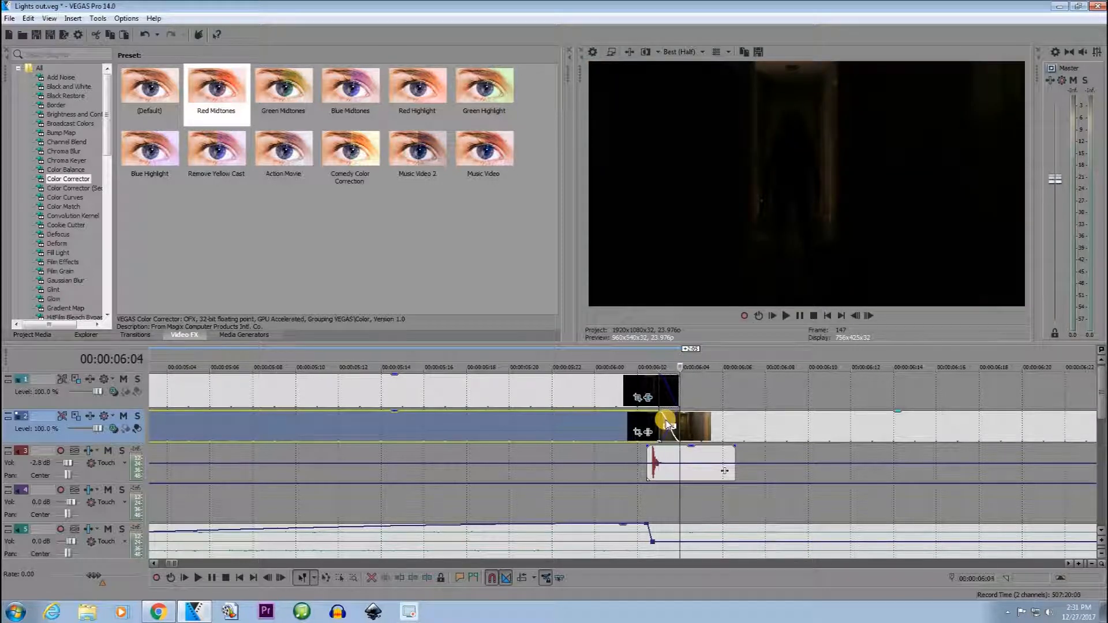
key("Left")
key("Right")
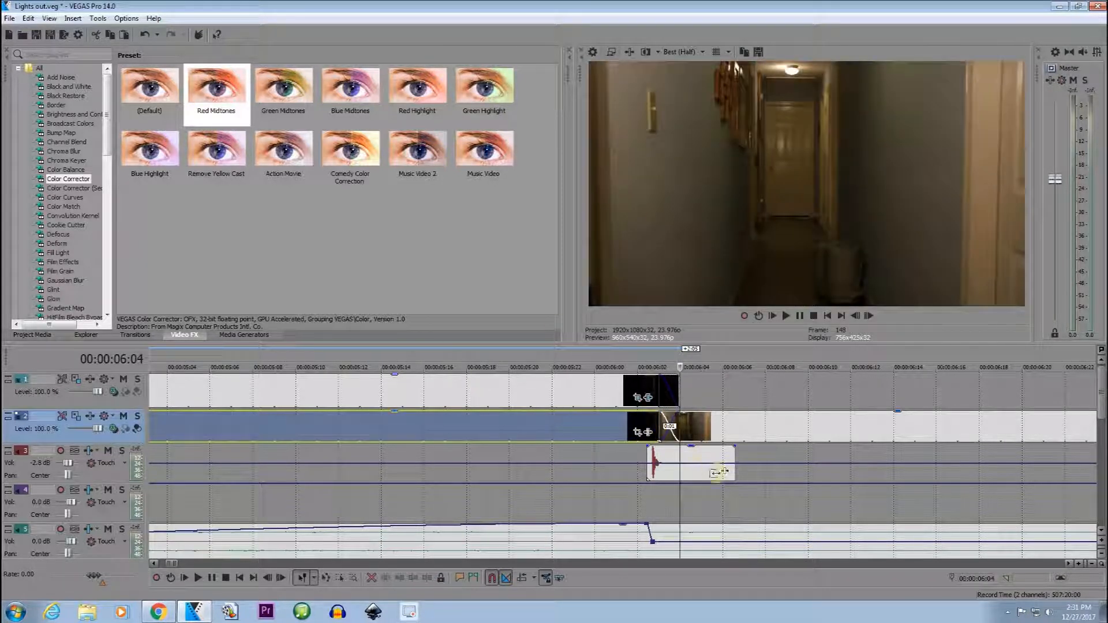
Examine the second dark-to-lit crossfade around 00:00:10:21 frame by frame, including the switch sound's position beneath it.
scroll(823, 425, "down", 5)
left_click(853, 438)
scroll(853, 437, "up", 8)
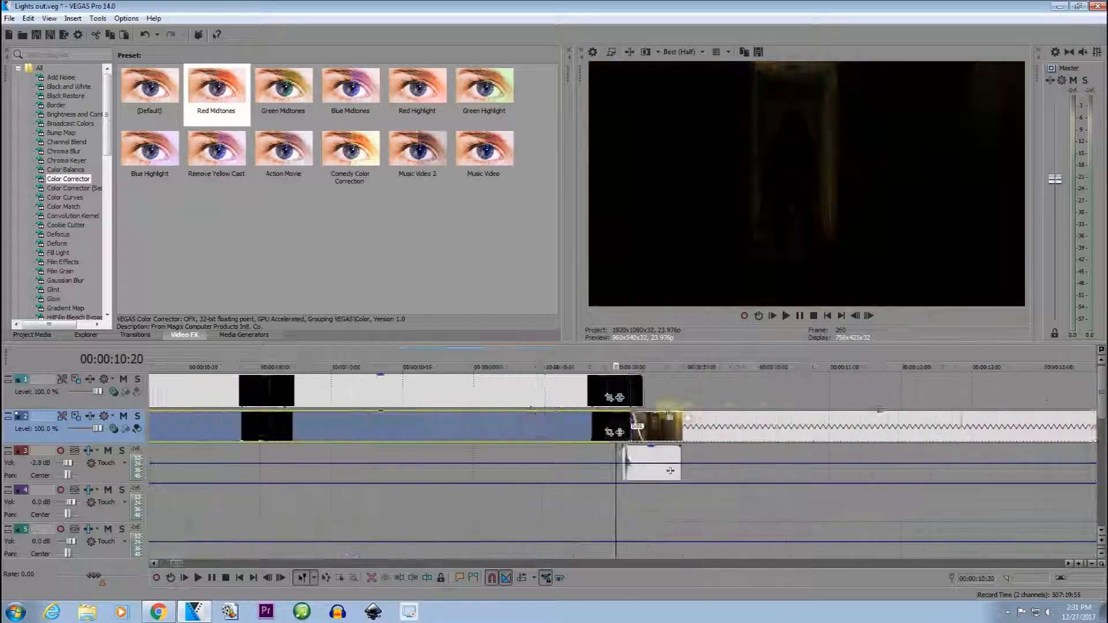
key("Right")
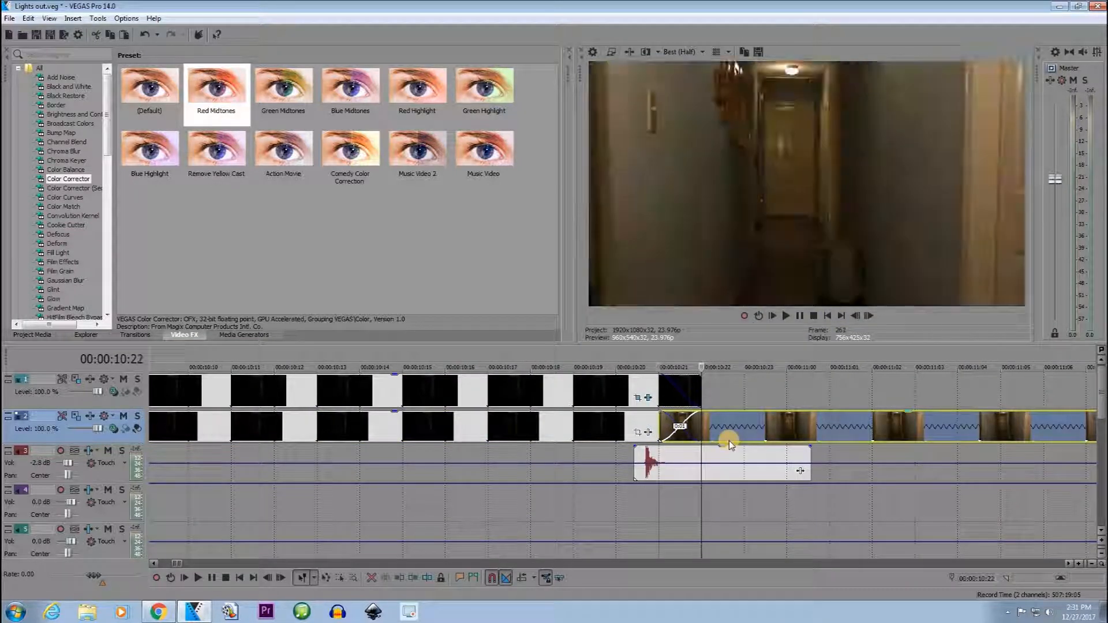
key("Left")
scroll(699, 458, "down", 3)
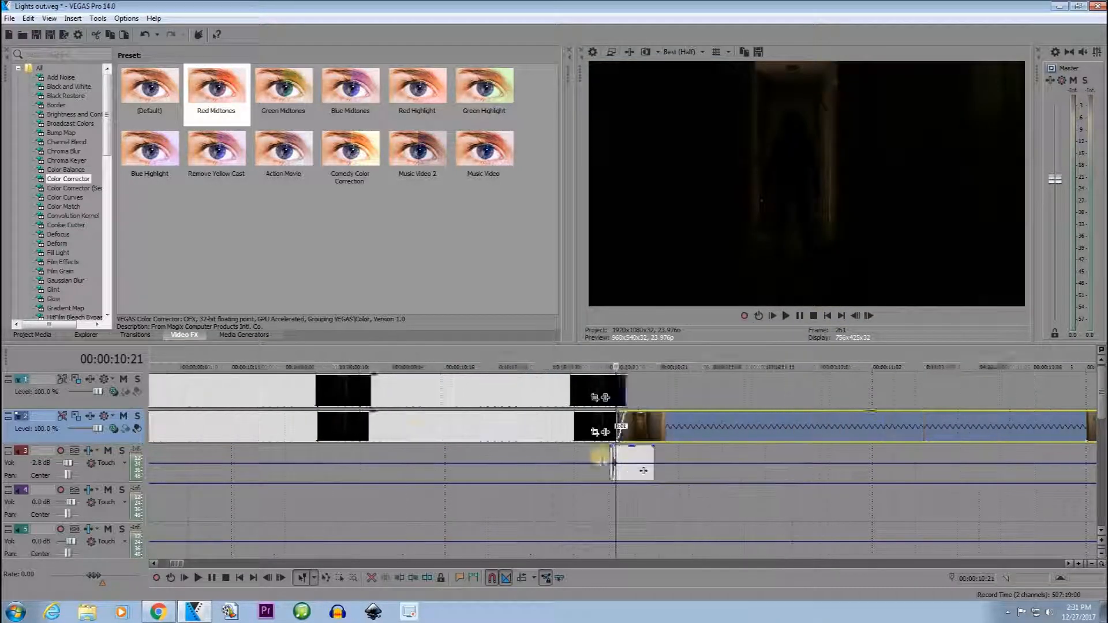
scroll(737, 434, "up", 4)
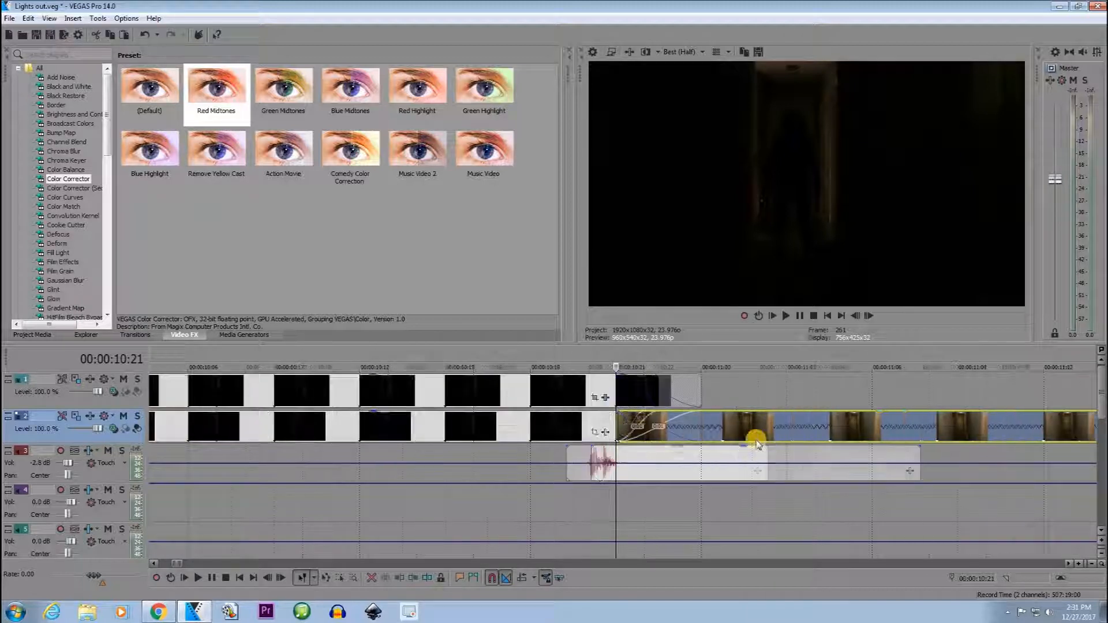
key("Right")
key("Left")
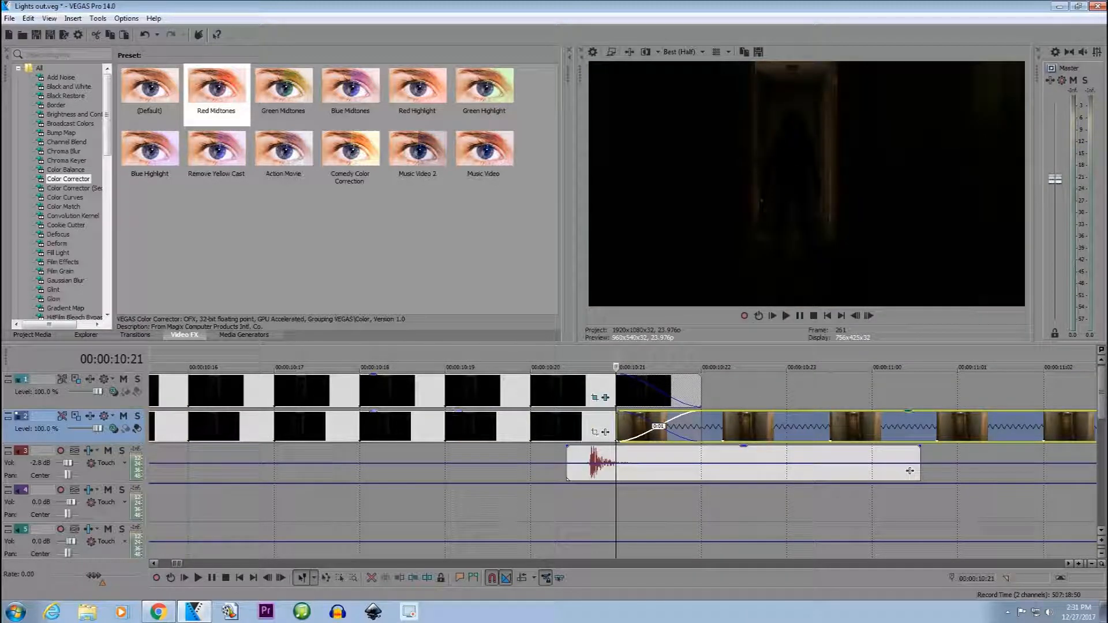
Examine the lit-to-dark crossfade between 00:00:14:17 and 00:00:14:19 frame by frame, with the sounds beneath it.
scroll(802, 490, "down", 4)
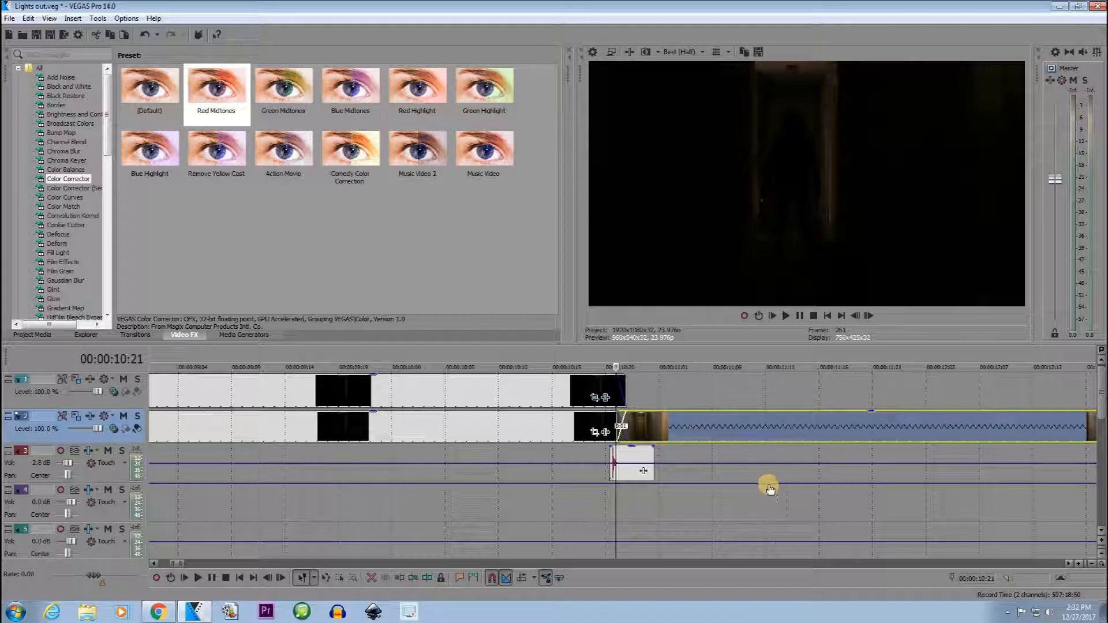
left_click(874, 421)
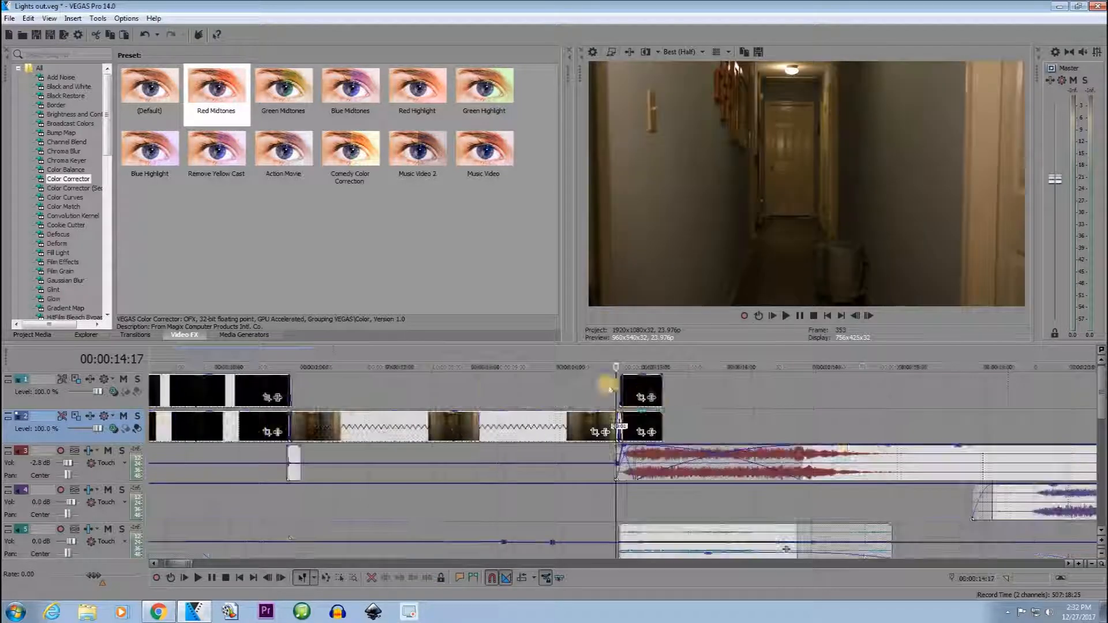
scroll(698, 433, "up", 4)
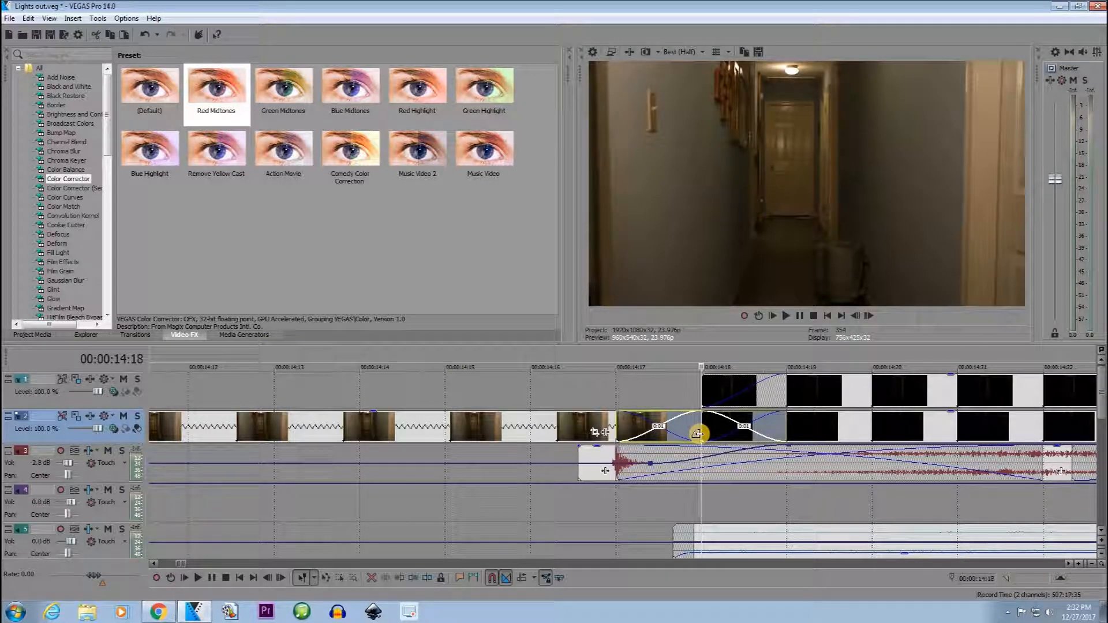
key("Right")
key("Right")
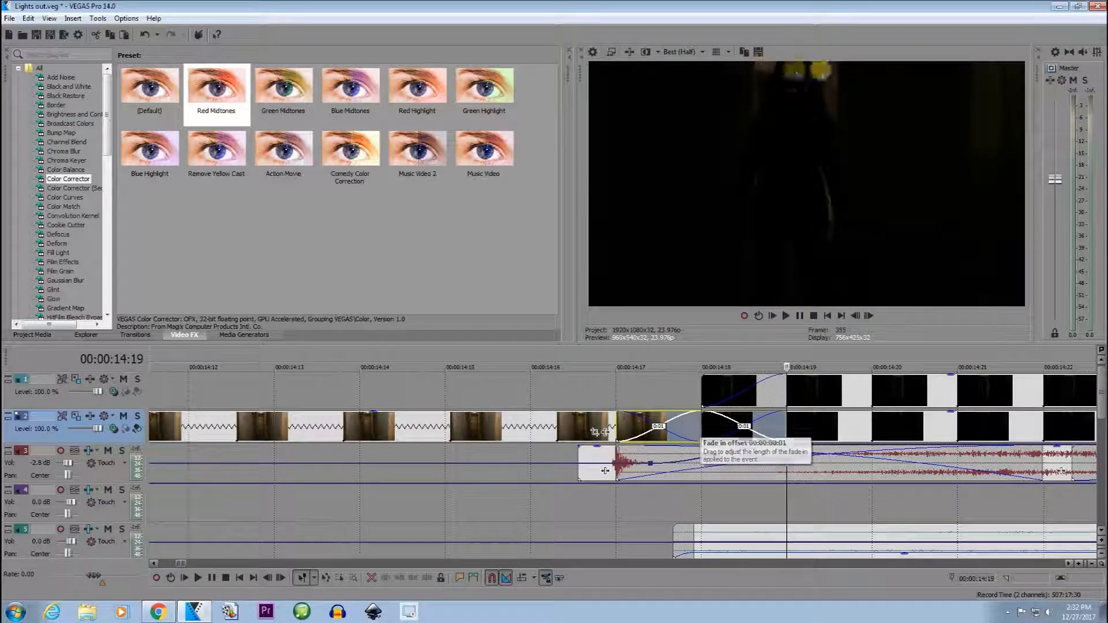
scroll(635, 445, "down", 5)
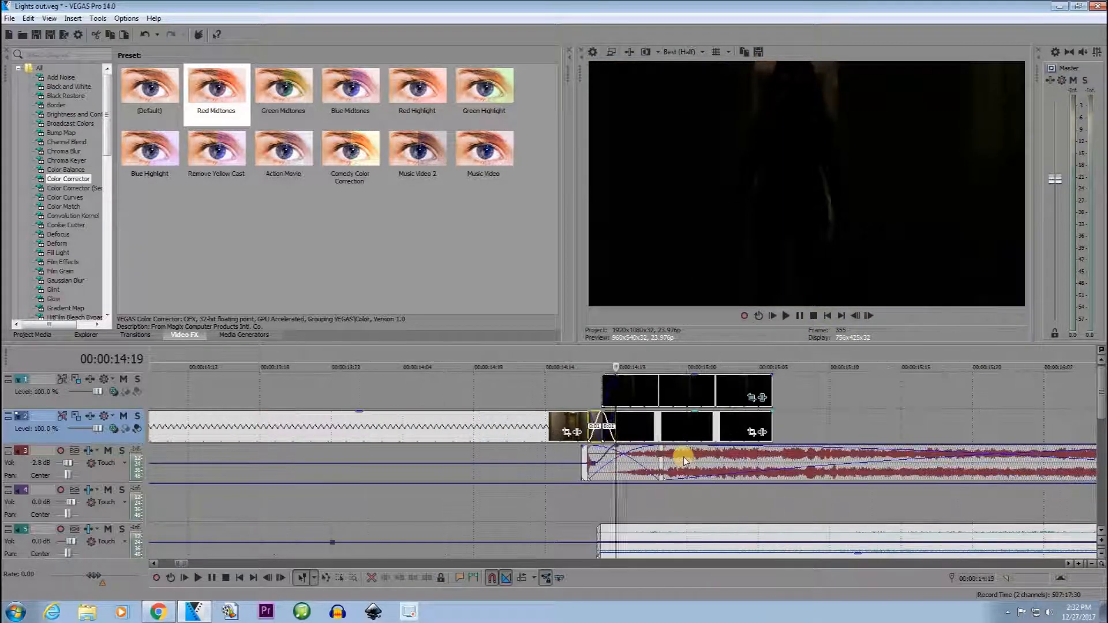
left_click(583, 499)
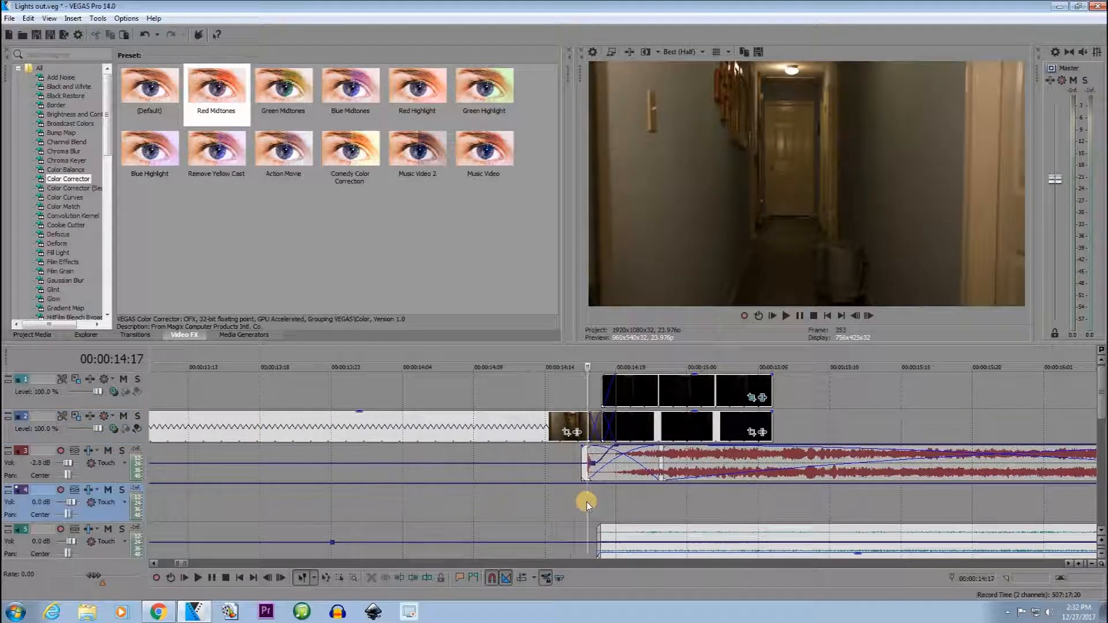
scroll(583, 500, "down", 10)
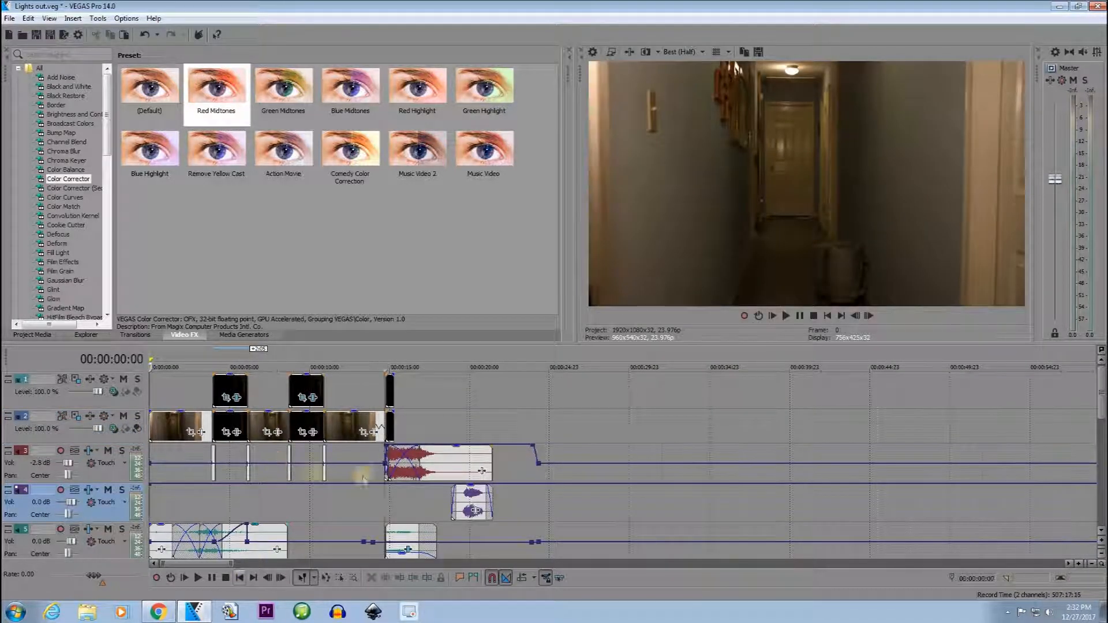
Solo track 3 and play its light switch sound from 00:00:03:21.
scroll(358, 459, "up", 8)
left_click(383, 458)
left_click(122, 450)
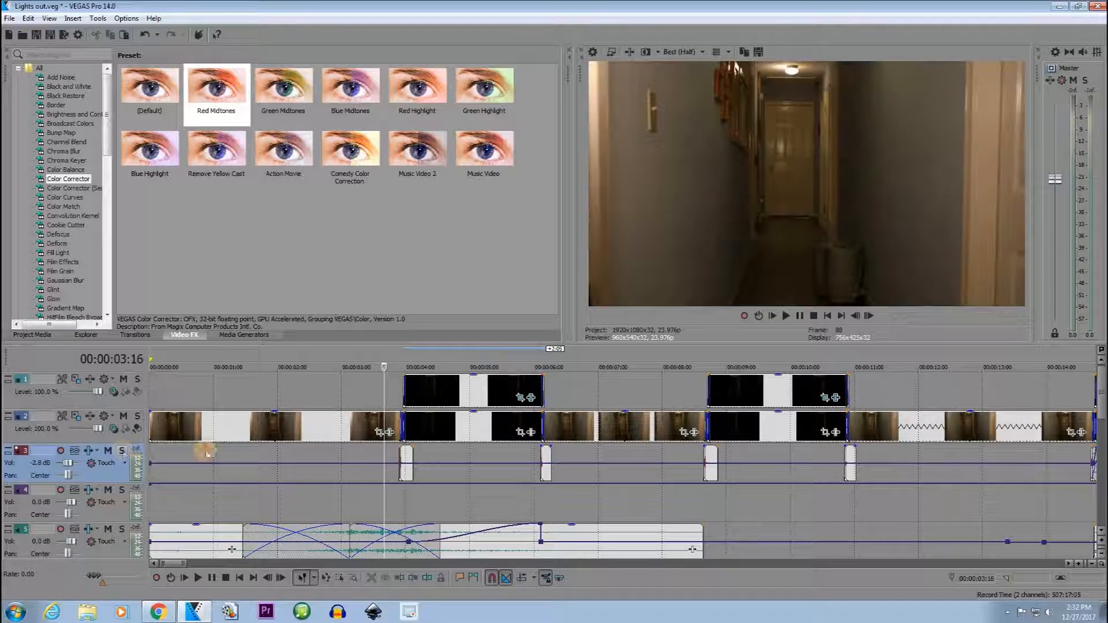
scroll(722, 471, "up", 4)
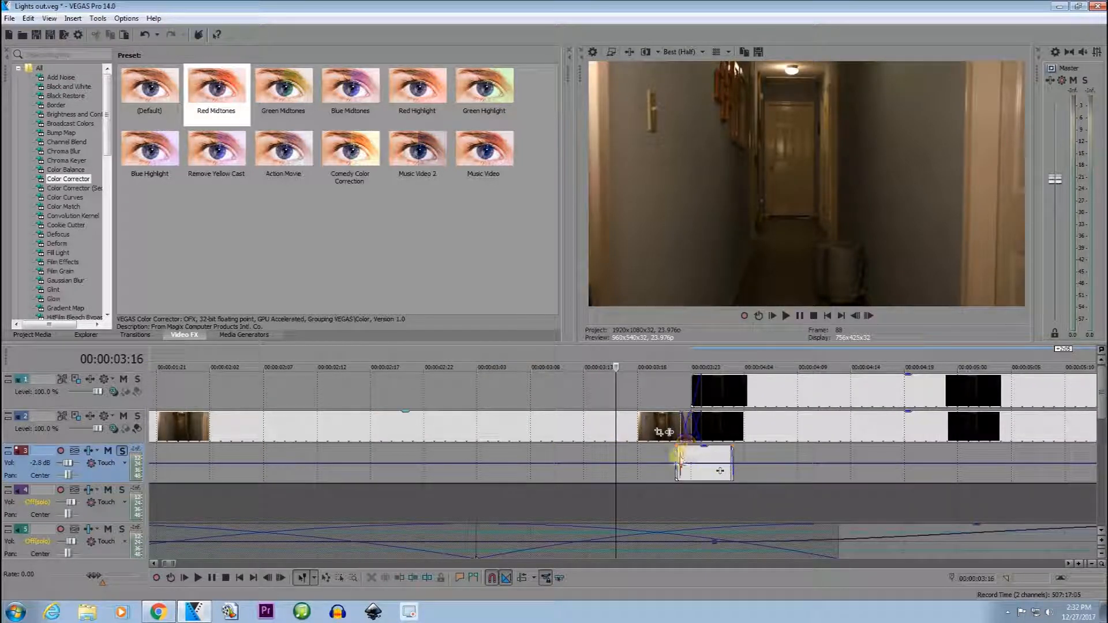
left_click(693, 462)
scroll(707, 462, "down", 5)
key("space")
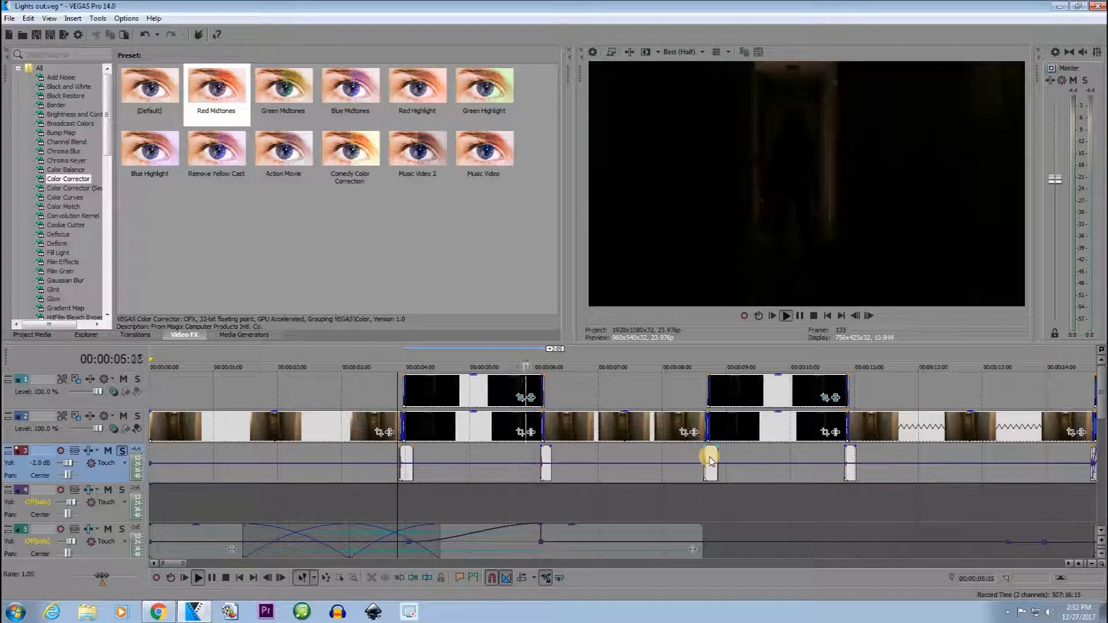
key("space")
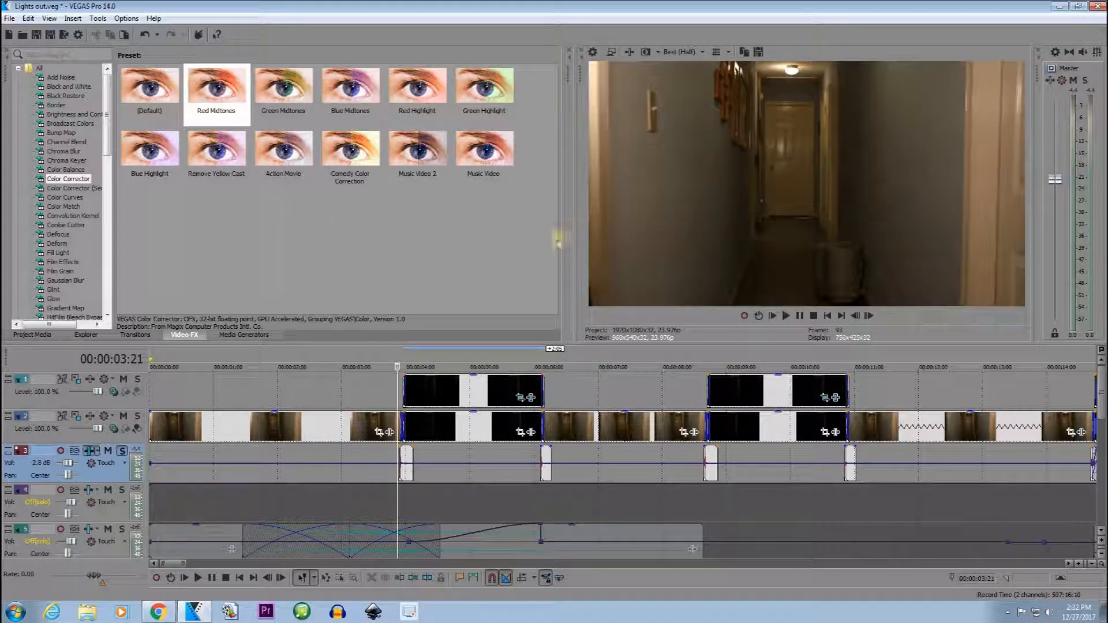
Inspect the Reverb settings in track 3's audio effects chain and close the effects window.
left_click(74, 450)
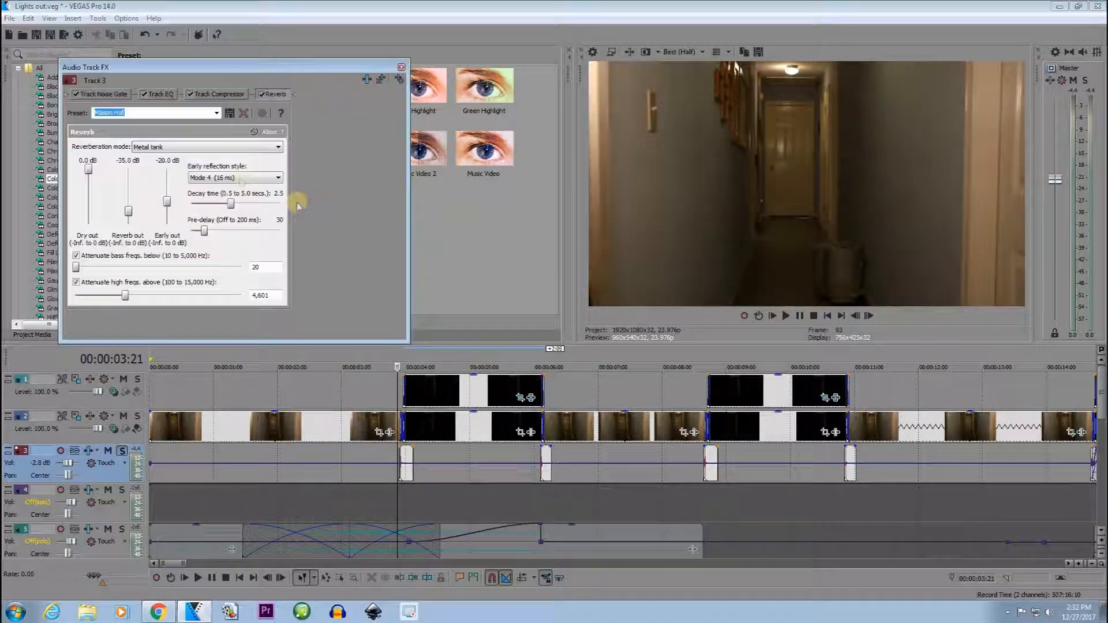
left_click(155, 148)
left_click(173, 293)
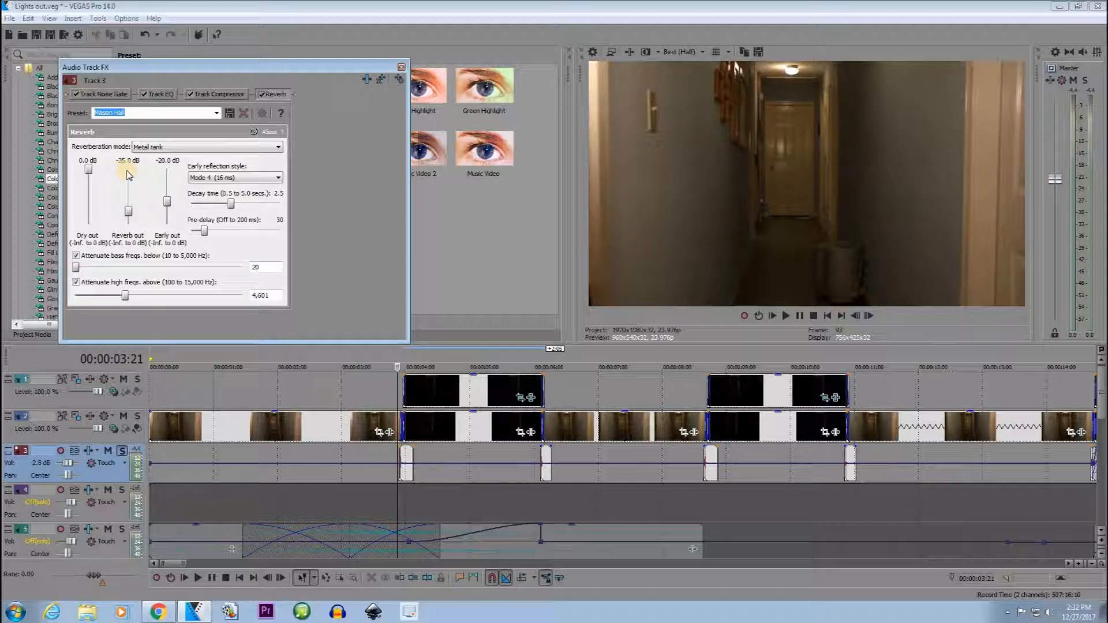
left_click(400, 68)
Play the soloed switch sound from 00:00:03:21 again and turn off track 3's solo.
key("space")
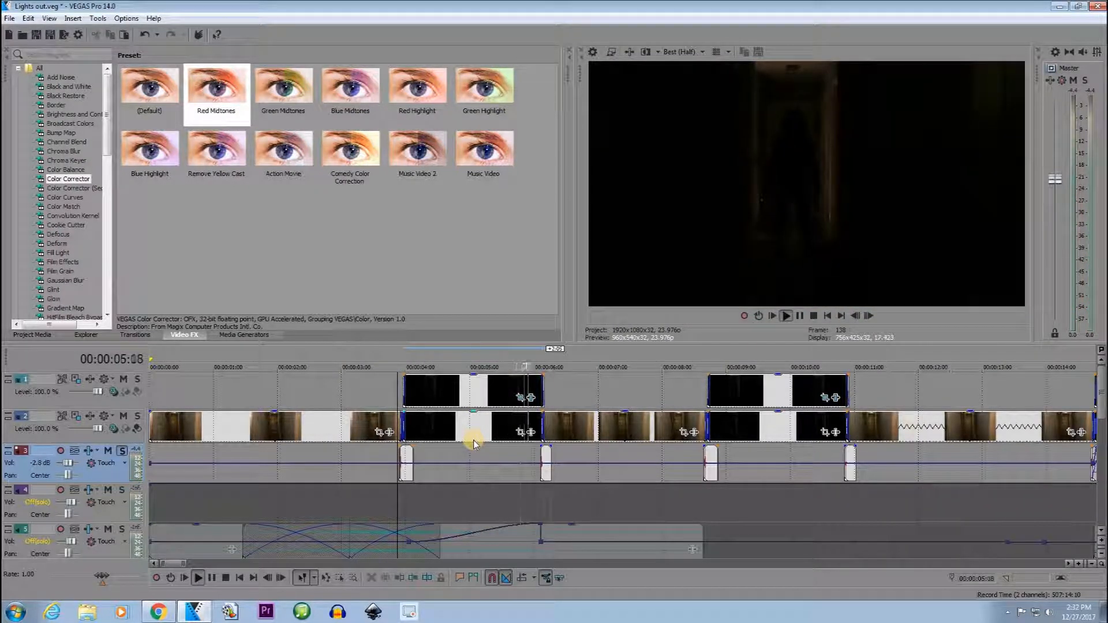
key("space")
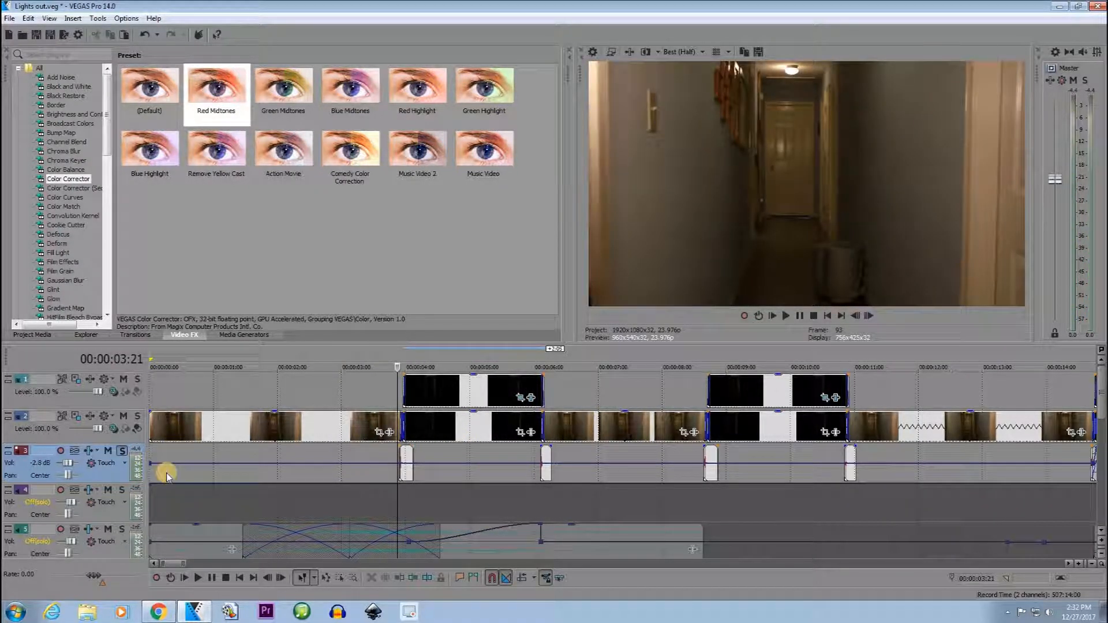
left_click(108, 451)
left_click(122, 451)
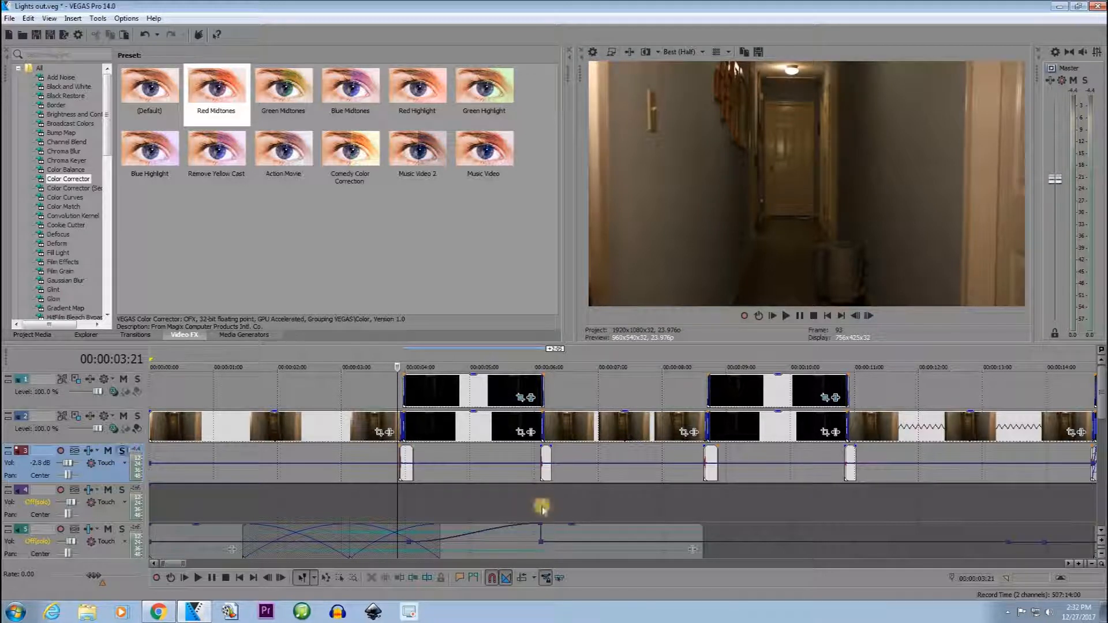
Listen to track 5 soloed, return to the project start, turn the solo off and dismiss the notification.
scroll(222, 511, "down", 1)
left_click(122, 492)
key("space")
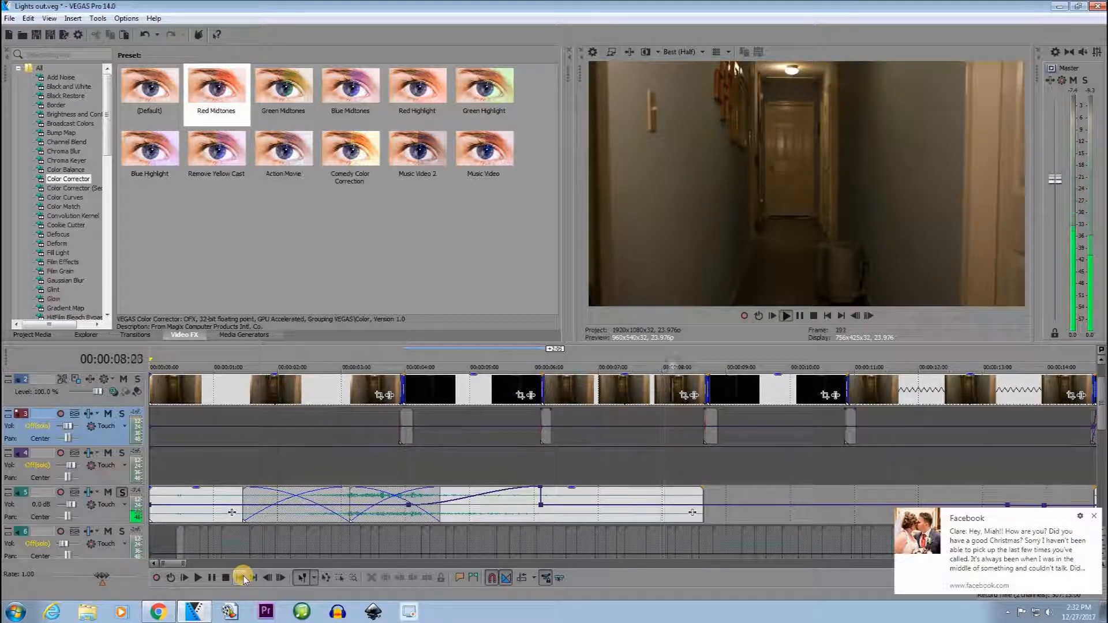
left_click(242, 578)
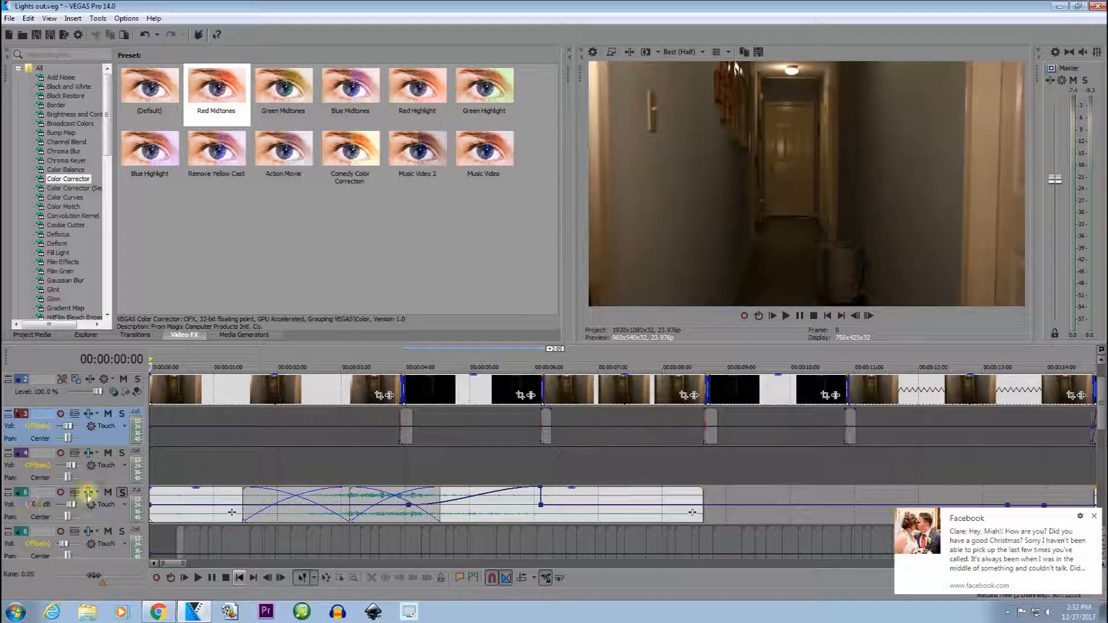
left_click(123, 494)
scroll(725, 536, "down", 6)
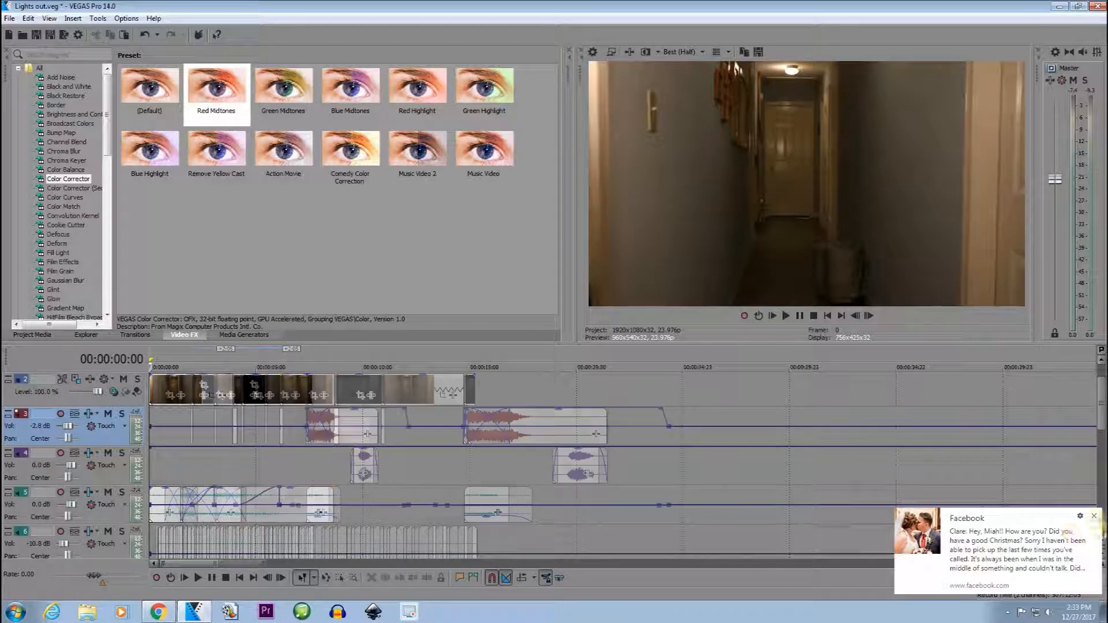
left_click(1095, 518)
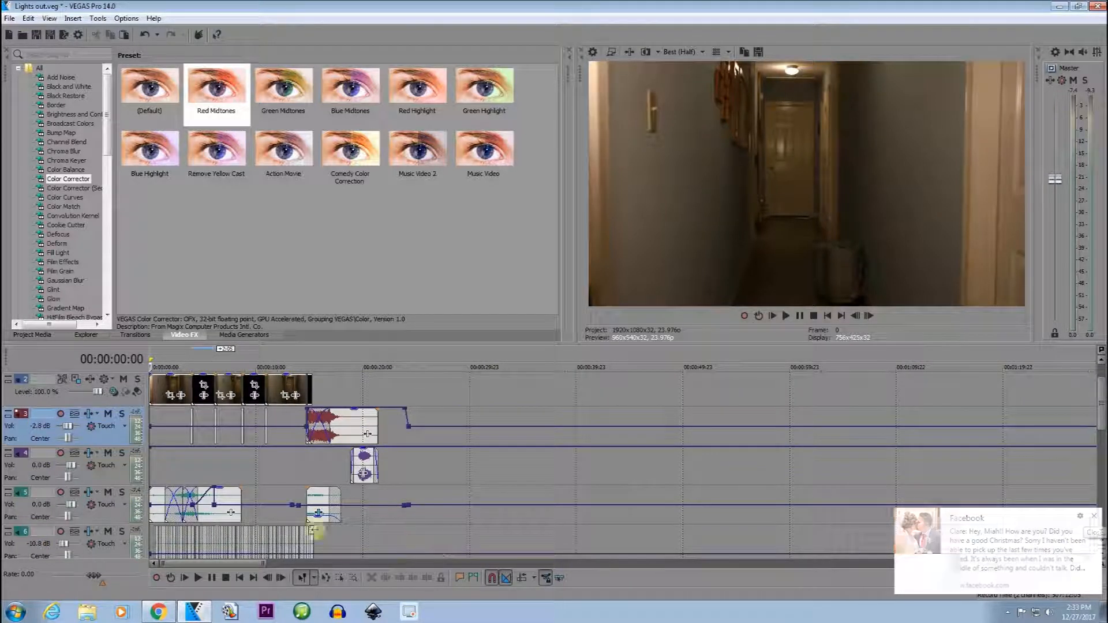
Solo the many short sound clips on track 6, play them from 00:00:04:21 and turn the solo off.
left_click(256, 481)
scroll(260, 470, "down", 5)
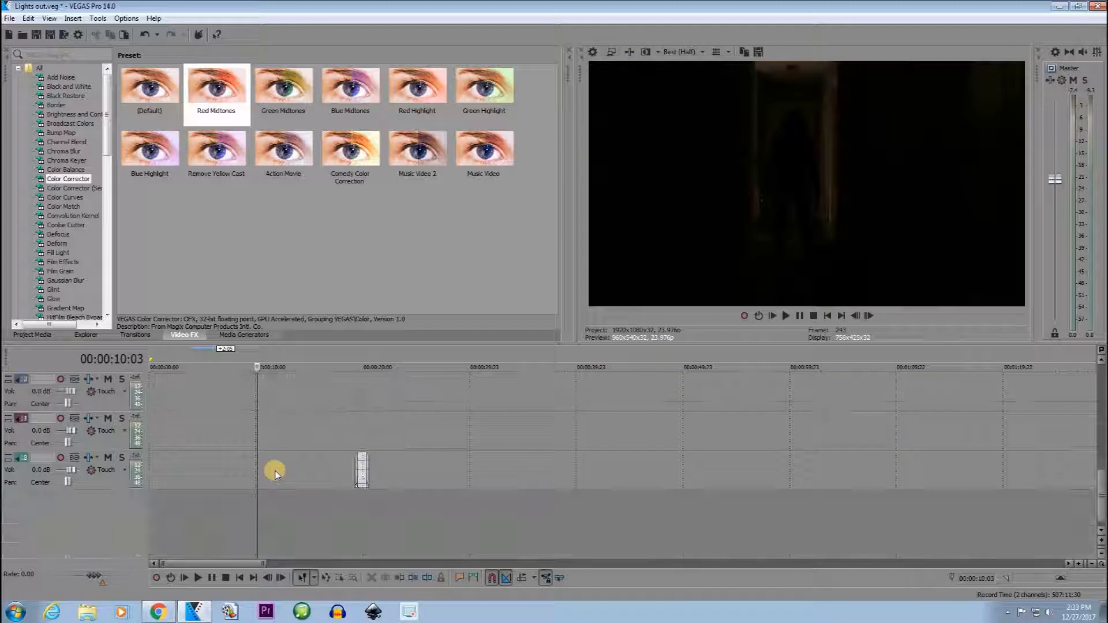
scroll(234, 452, "up", 2)
scroll(306, 494, "up", 5)
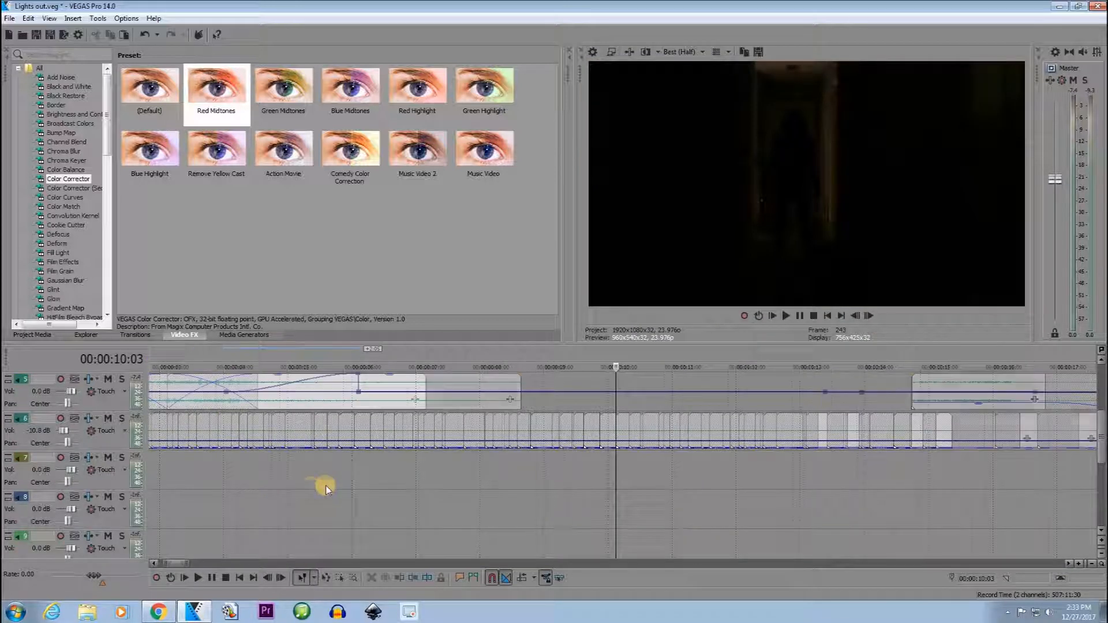
scroll(323, 487, "down", 2)
left_click(307, 488)
key("space")
left_click(122, 419)
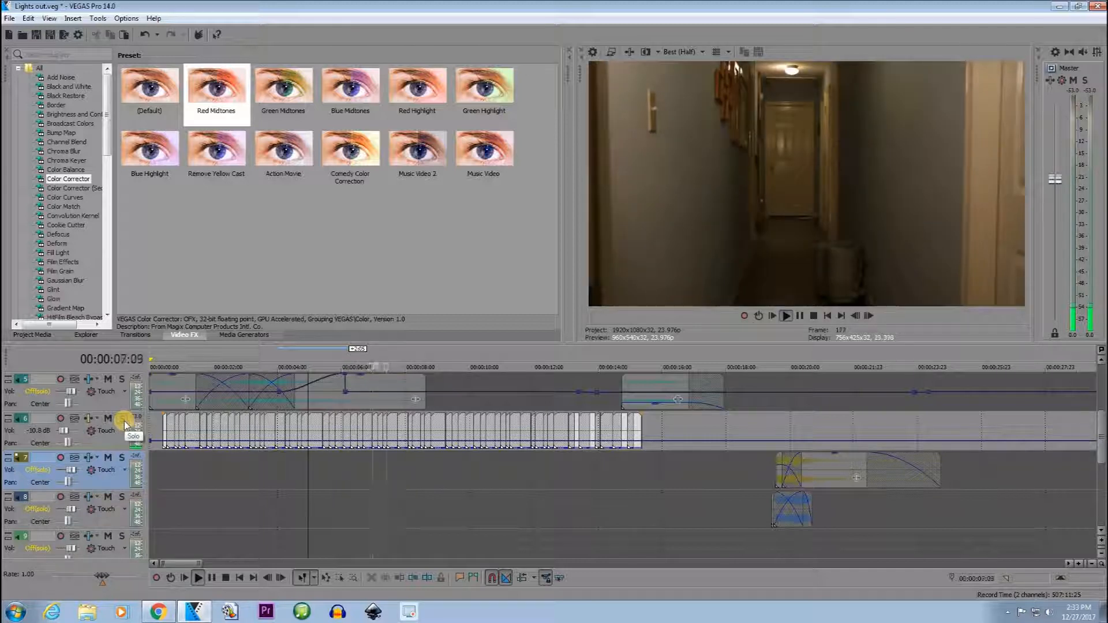
key("space")
left_click(122, 418)
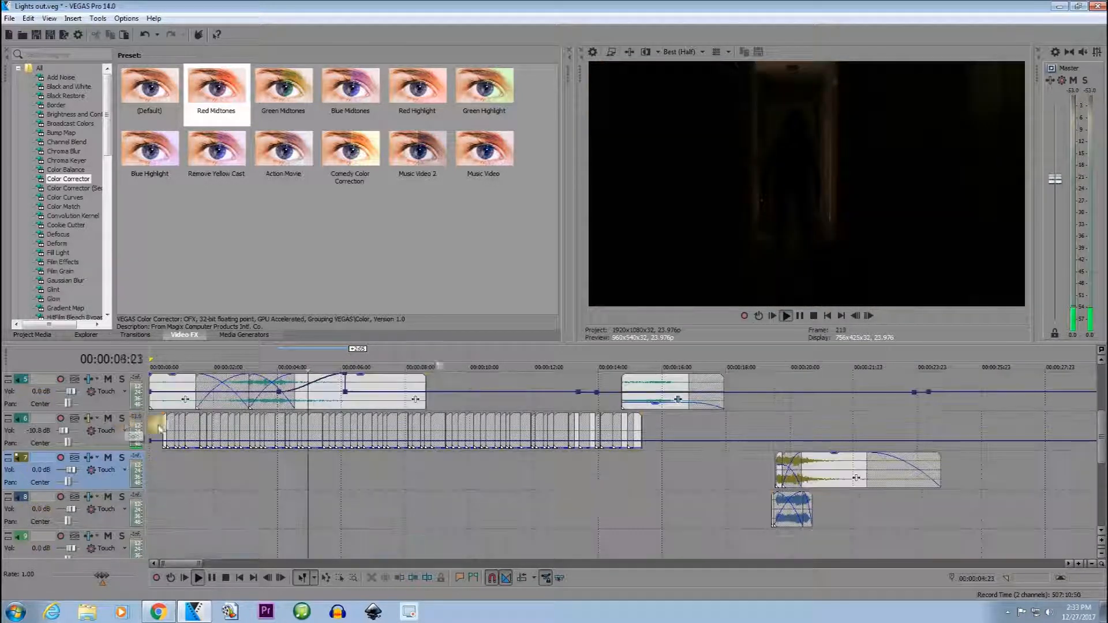
Play the full mix from 00:00:09:21 and place the cursor at 00:00:00:10, where track 6's clips begin.
left_click(465, 477)
key("space")
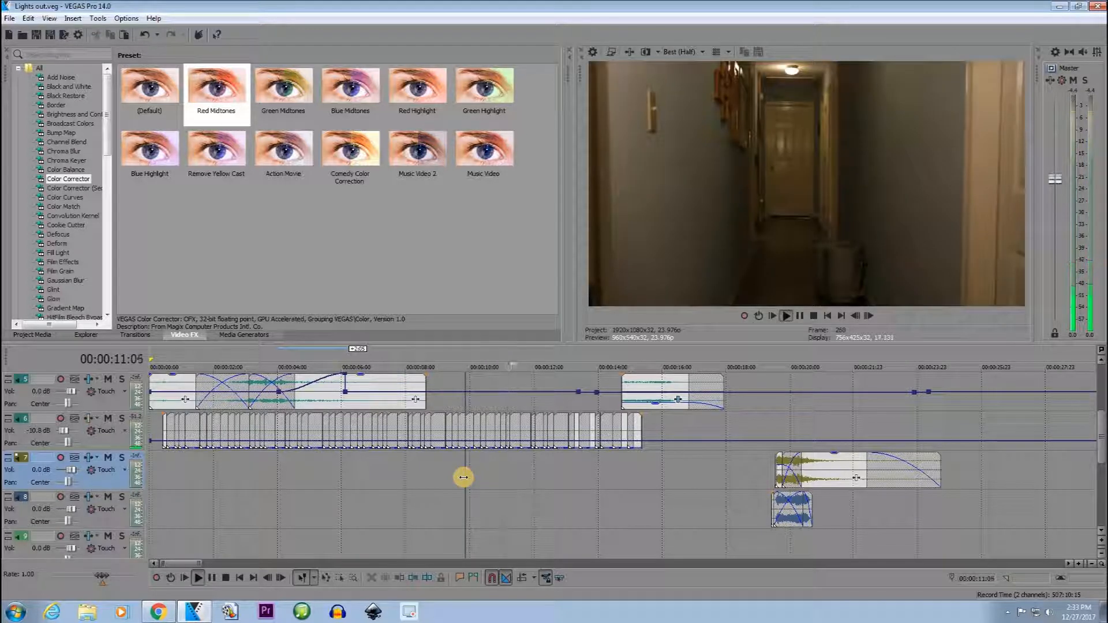
key("space")
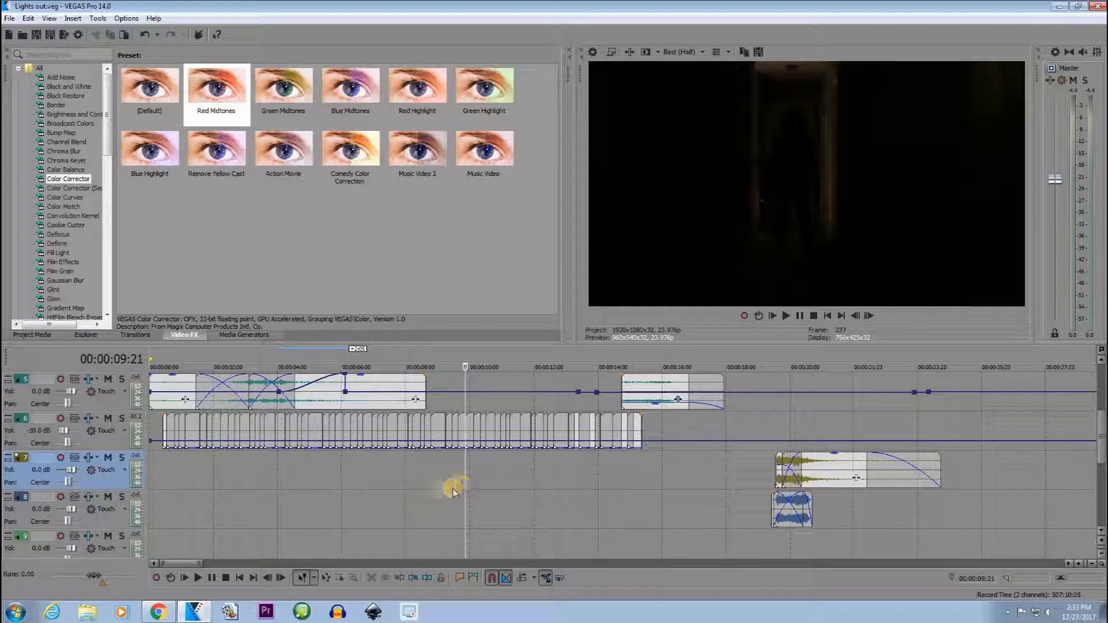
left_click(285, 478)
left_click(165, 472)
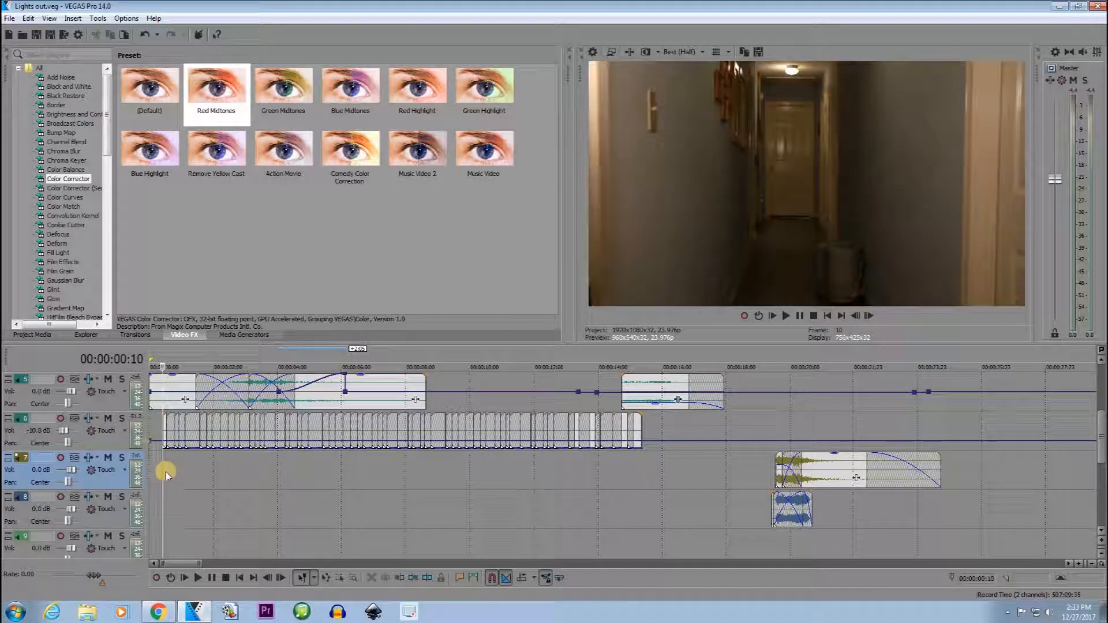
Mute track 6, play the remaining tracks from 00:00:06:19 for comparison and unmute it.
left_click(108, 418)
left_click(367, 482)
key("space")
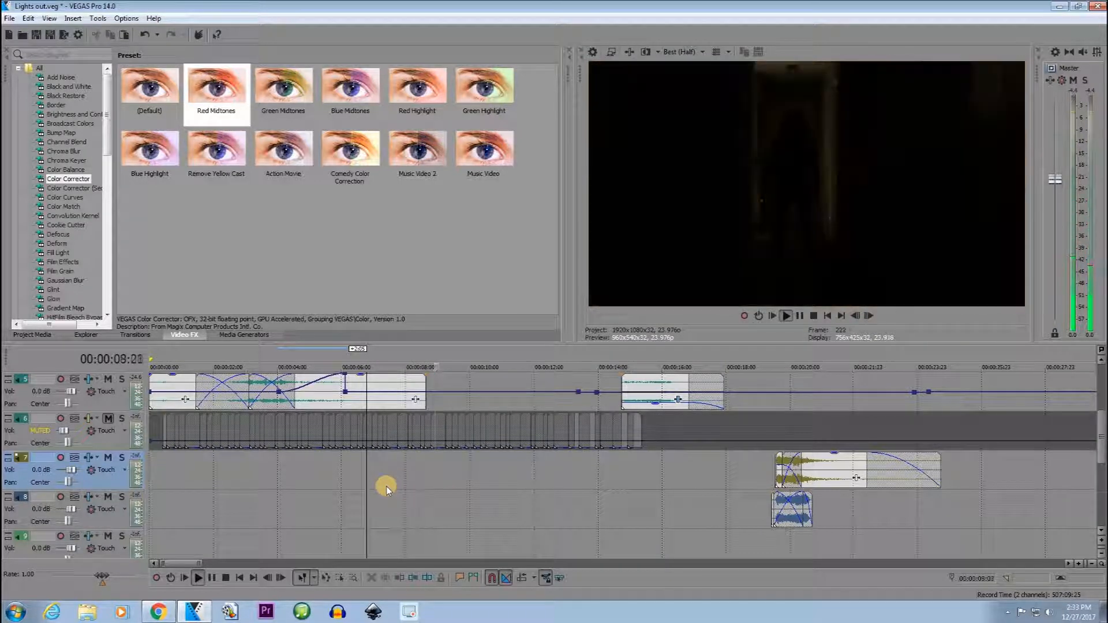
key("space")
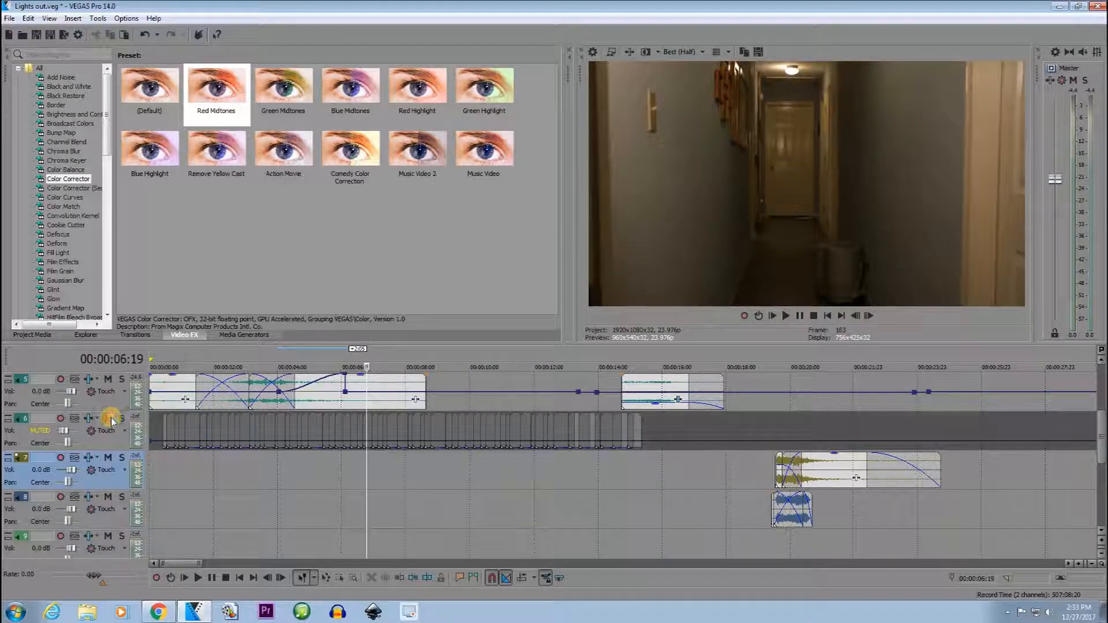
left_click(111, 420)
Play all tracks from 00:00:09:06 through the final dark clip and place the cursor at 00:00:14:17.
left_click(443, 467)
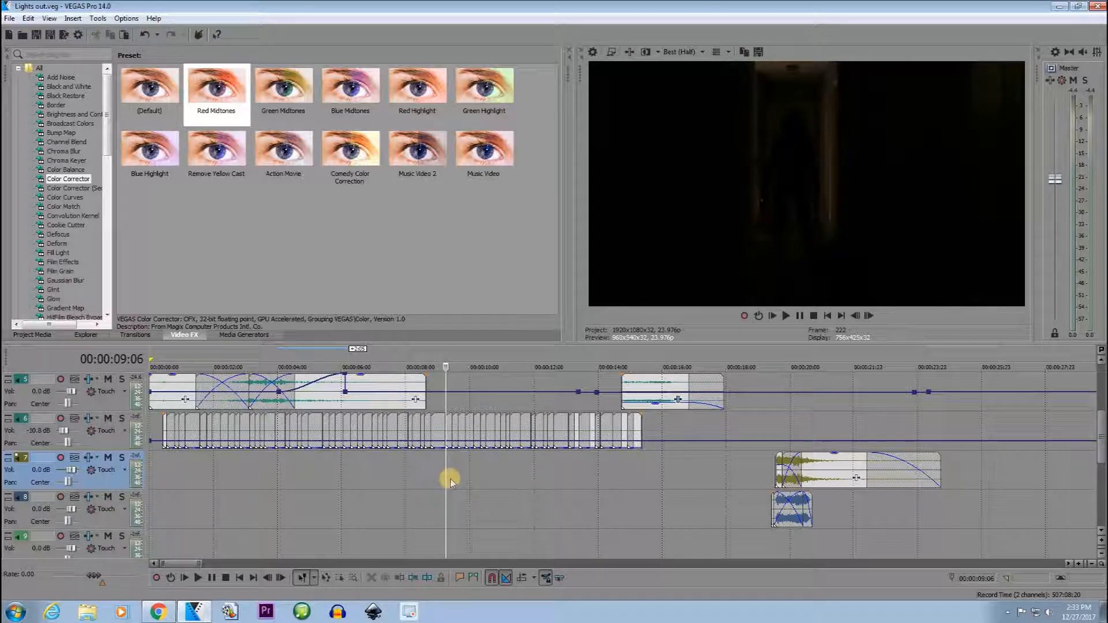
key("space")
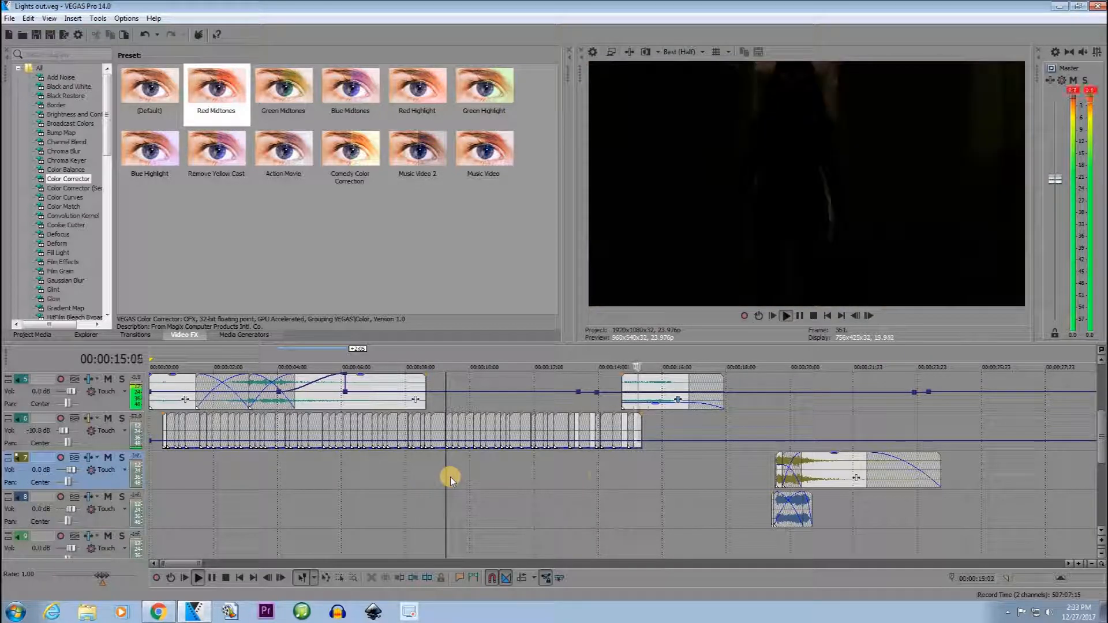
left_click(617, 470)
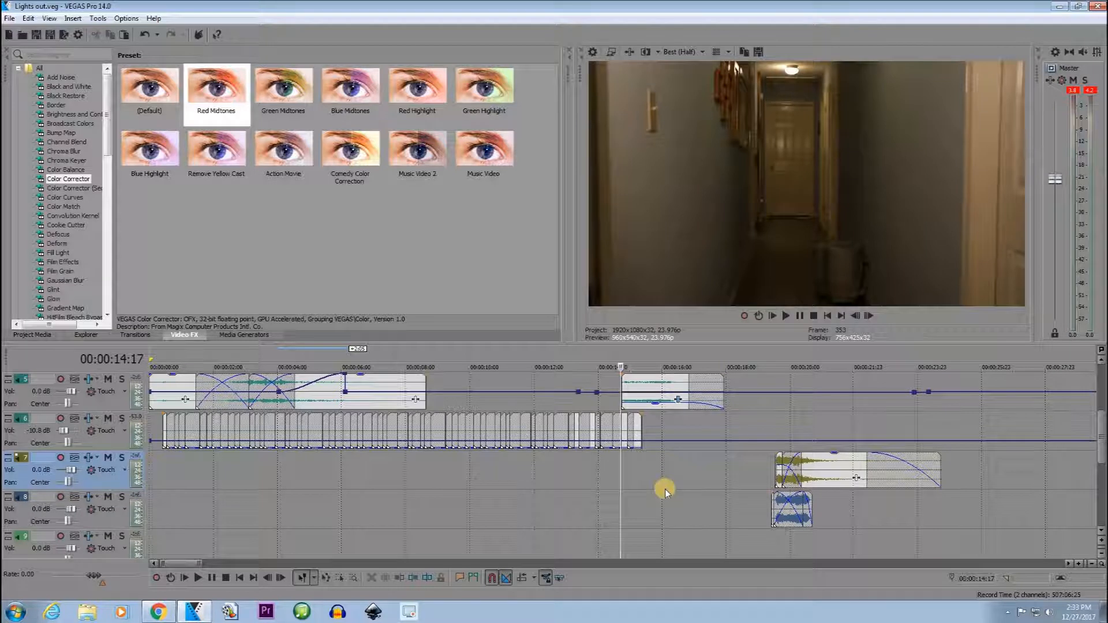
Solo track 3, play its loud final sound from 00:00:14:17 and turn the solo off.
scroll(665, 489, "up", 3)
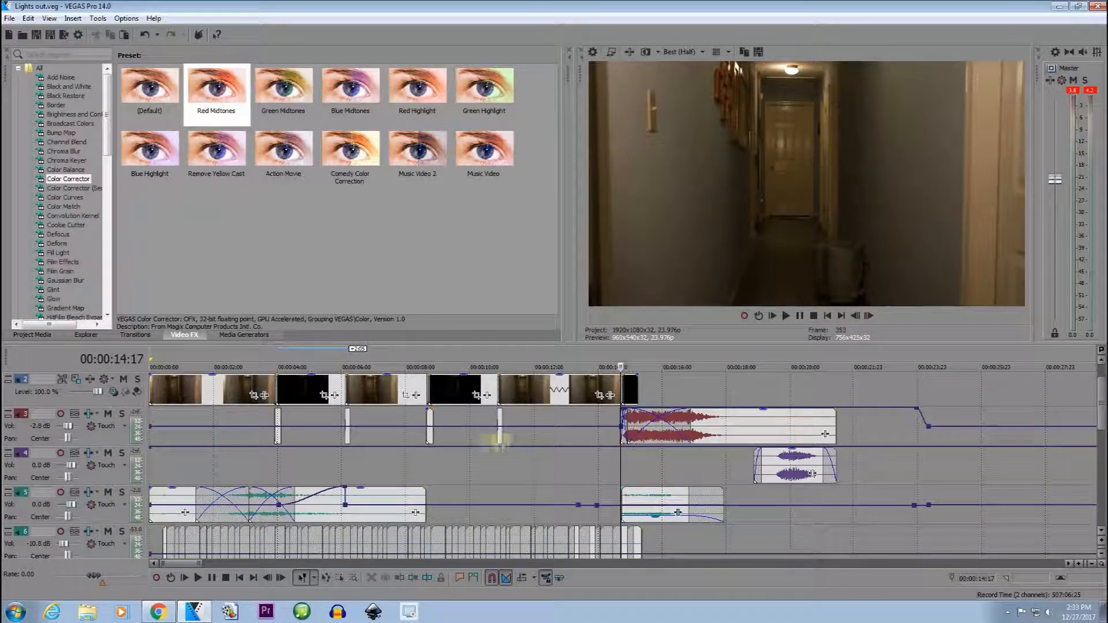
left_click(121, 414)
key("space")
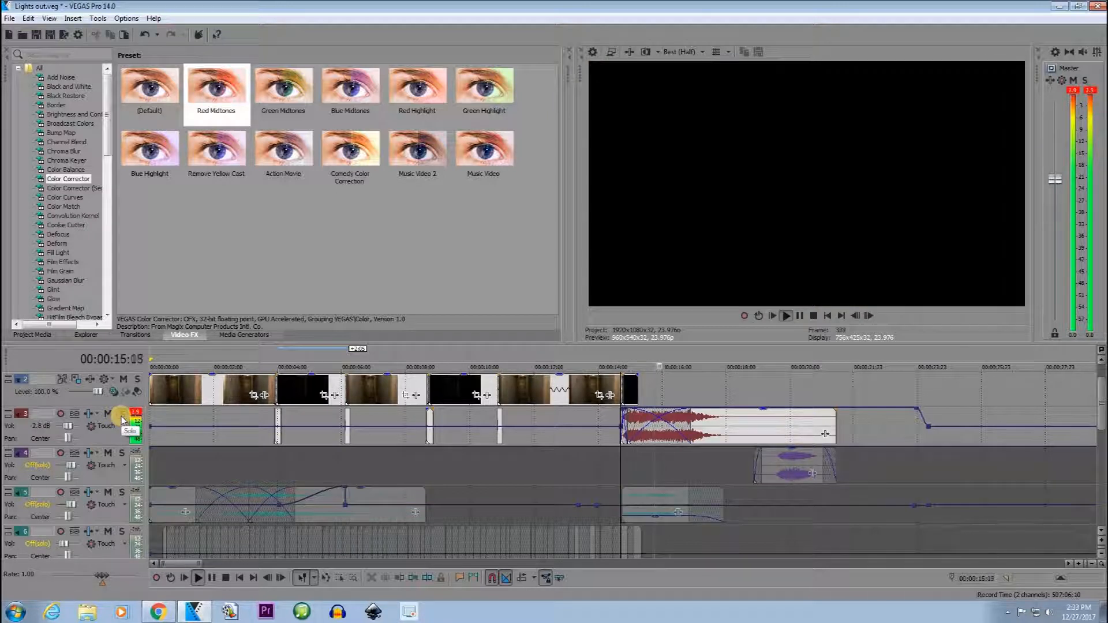
key("space")
left_click(121, 415)
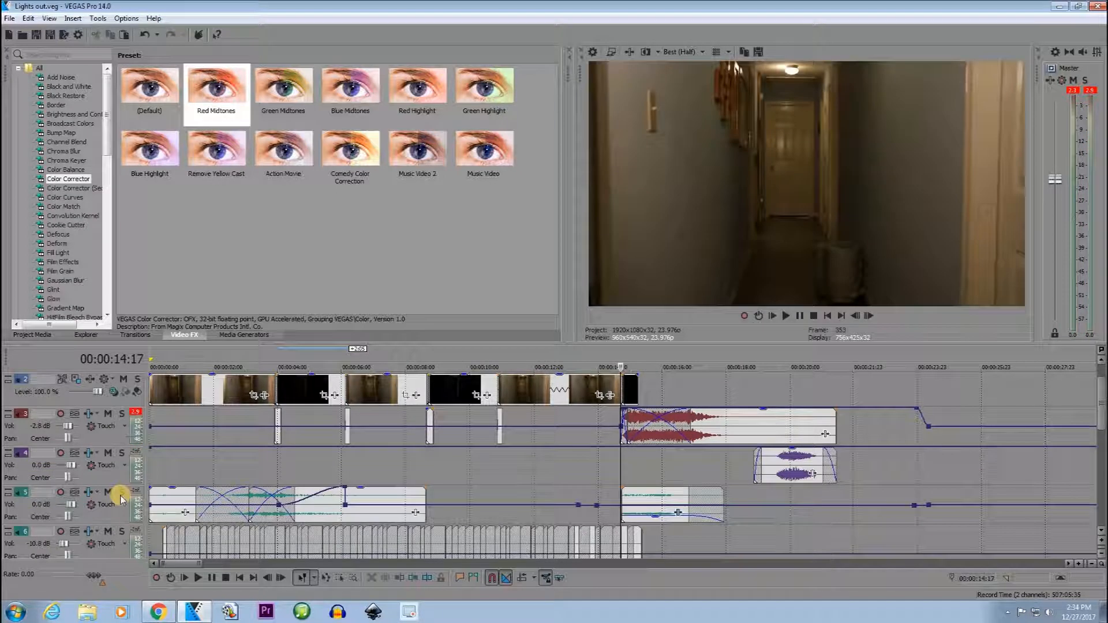
Solo track 5, play its final clip from 00:00:14:17 and turn the solo off.
left_click(121, 494)
key("space")
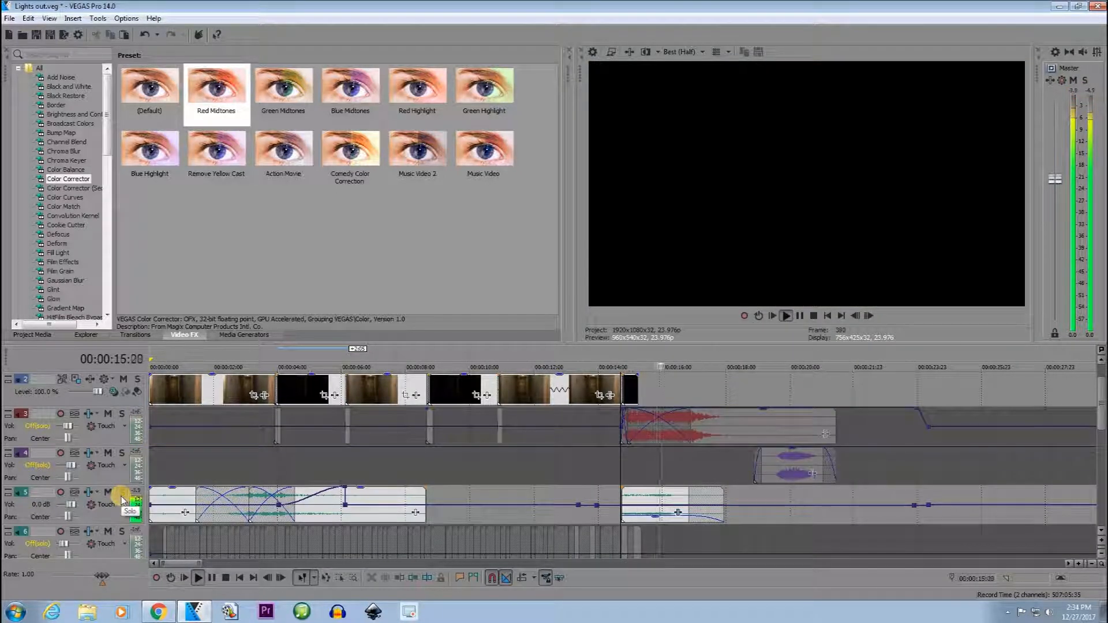
left_click(122, 500)
key("space")
Play track 4 soloed from 00:00:18:21, turn the solo off and trim about 10 frames from the start of its clip.
scroll(265, 491, "down", 3)
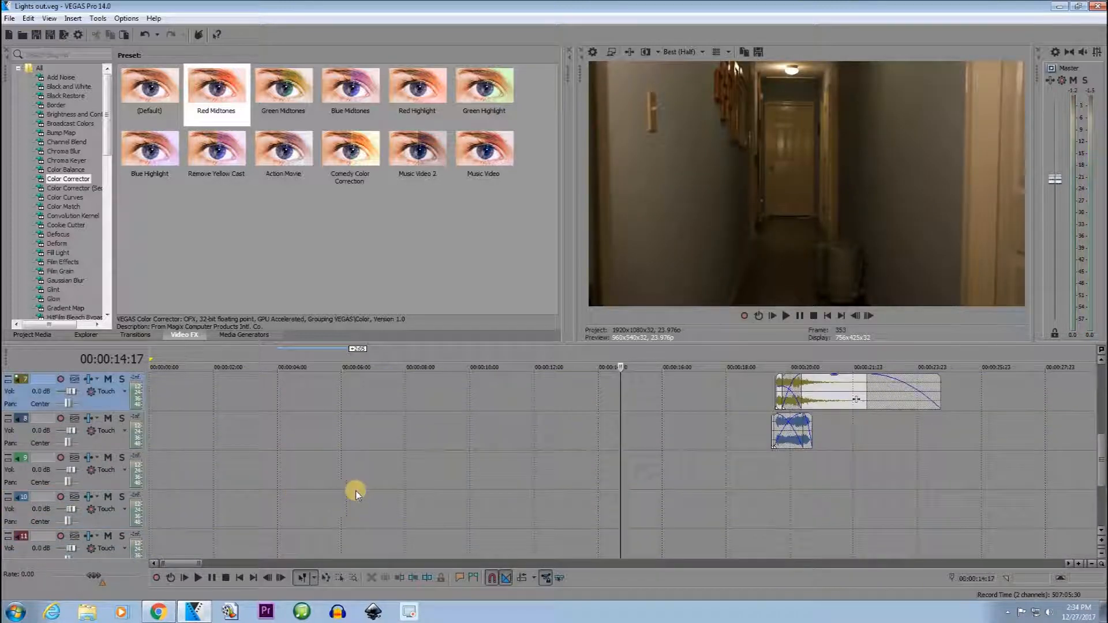
scroll(699, 518, "up", 3)
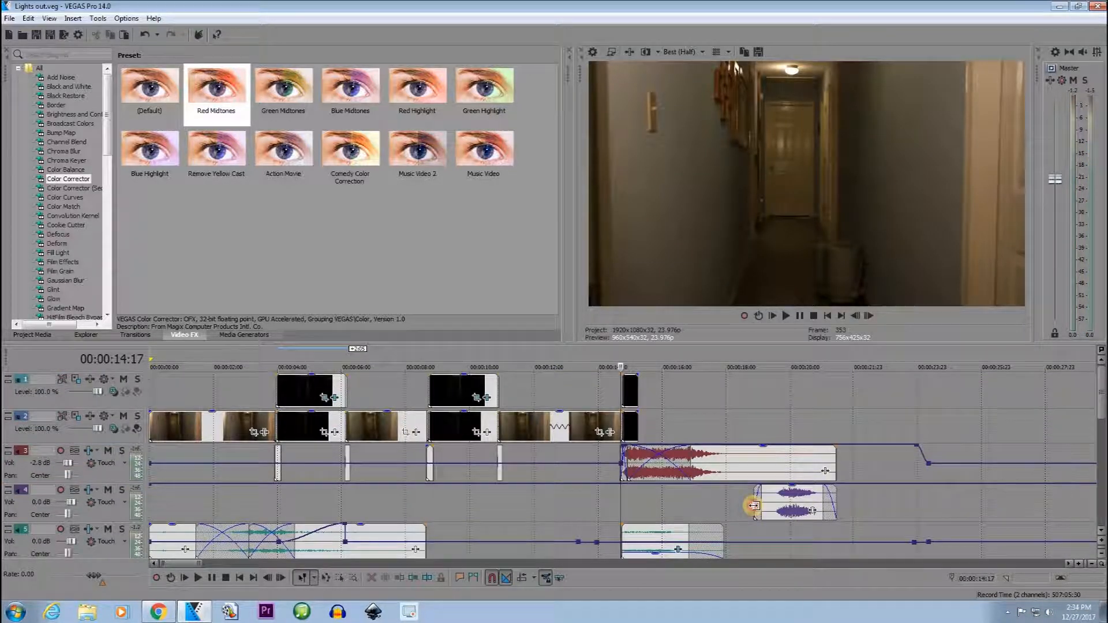
left_click(754, 508)
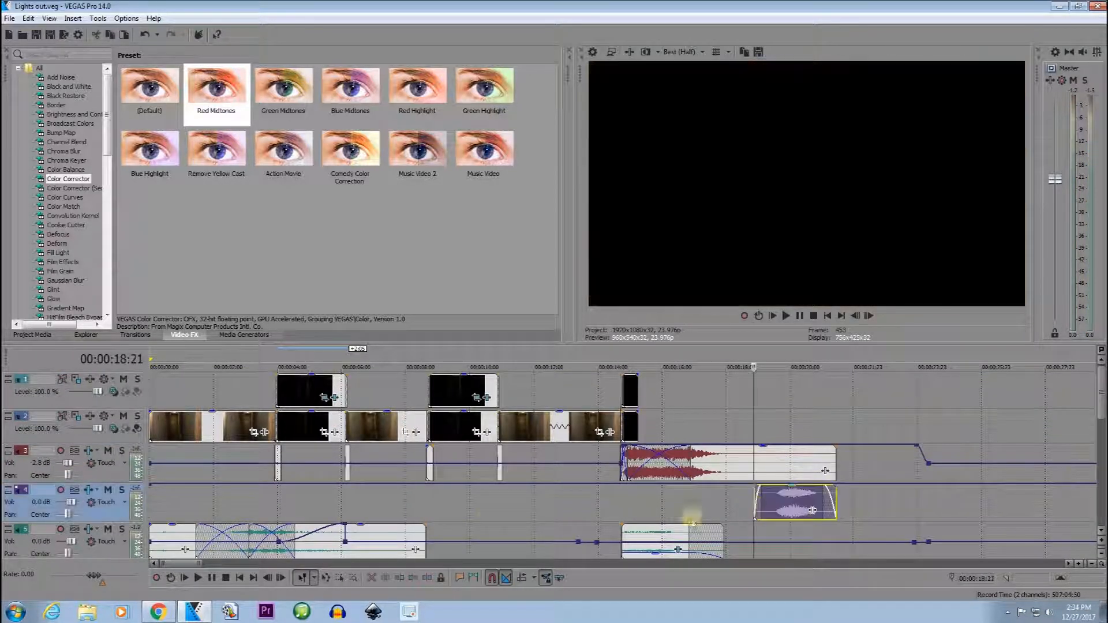
left_click(120, 491)
key("space")
left_click(121, 491)
key("space")
left_click_drag(755, 497, 767, 499)
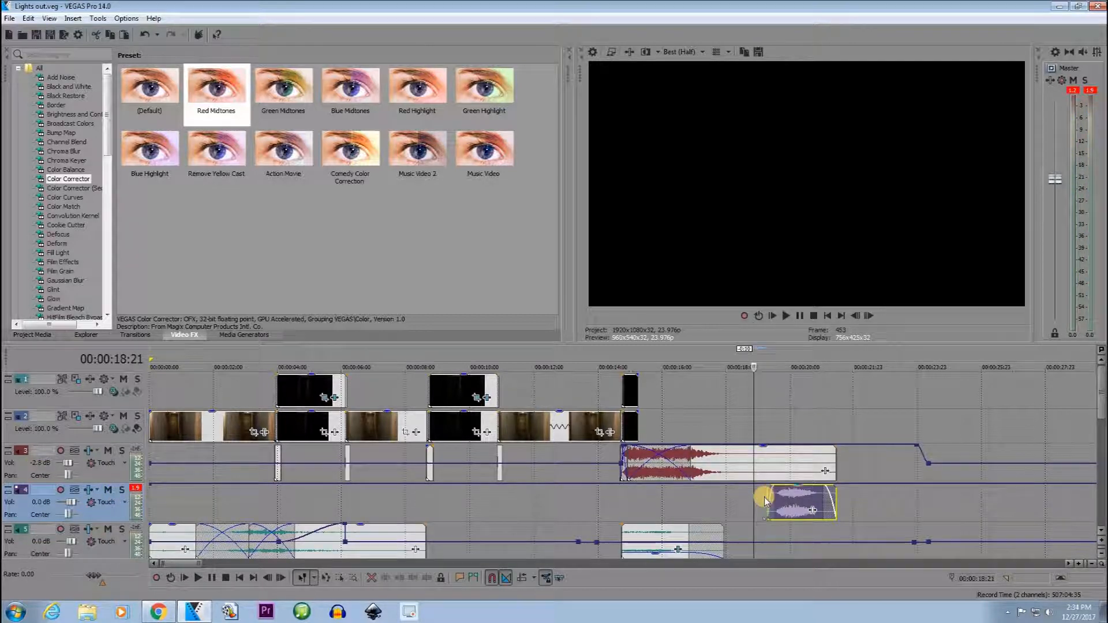
Solo track 7, play its sound from 00:00:18:21 and turn the solo off.
scroll(744, 496, "down", 3)
left_click(121, 501)
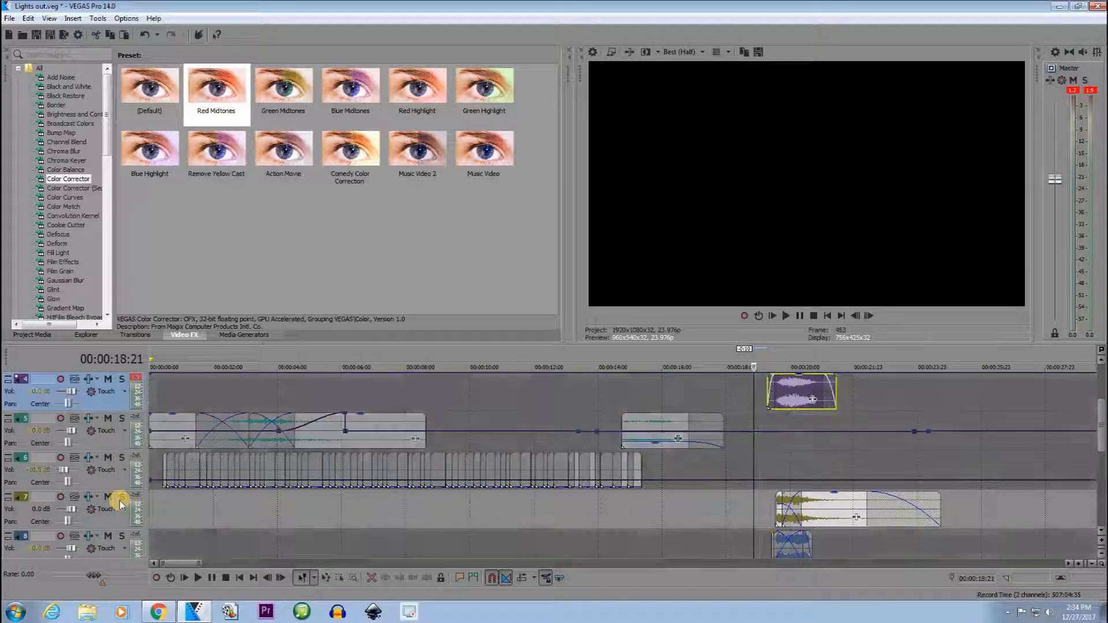
key("space")
left_click(121, 497)
key("space")
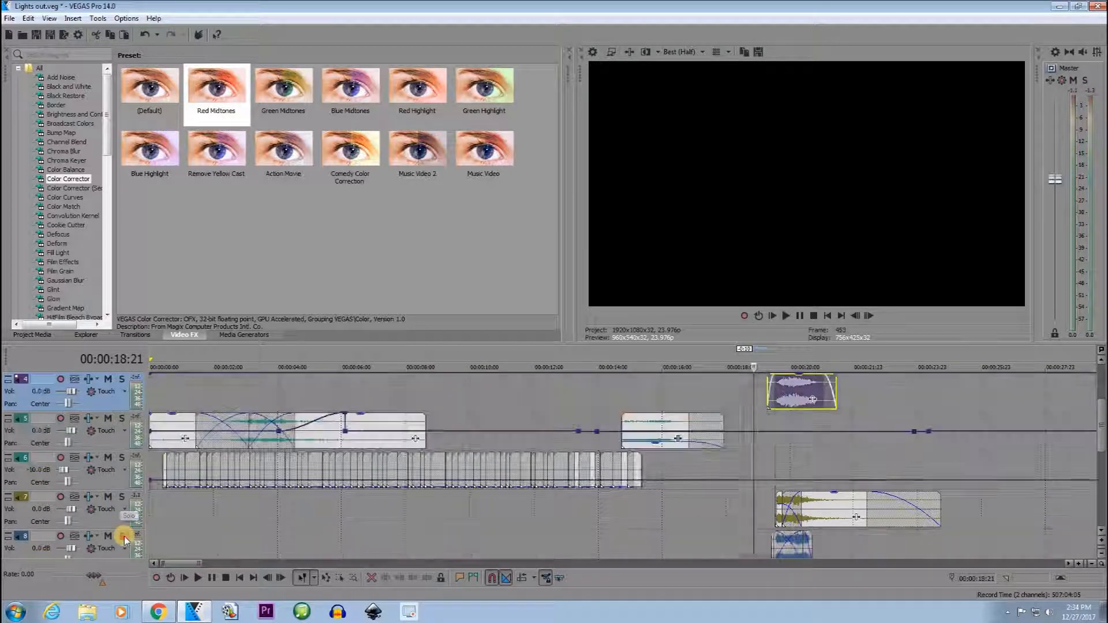
Solo track 8, play its short clip from 00:00:18:21 and turn the solo off.
left_click(123, 536)
key("space")
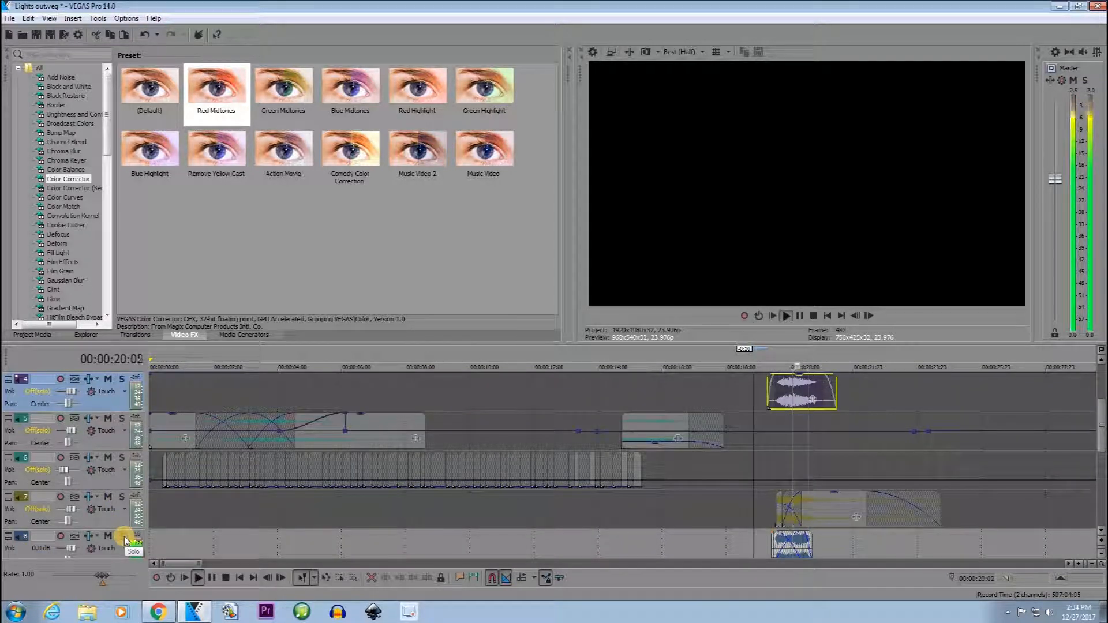
key("space")
scroll(423, 487, "down", 4)
left_click(122, 379)
Play track 12 soloed from 00:00:18:21, turn the solo off and return the cursor to the start of the project.
scroll(141, 495, "down", 1)
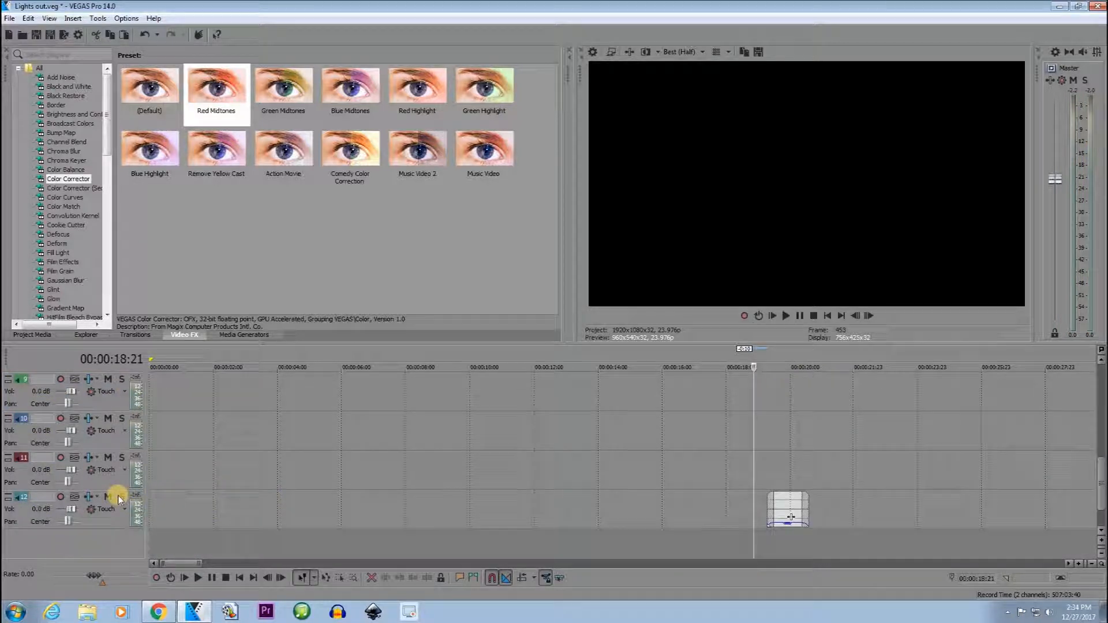
left_click(121, 497)
key("space")
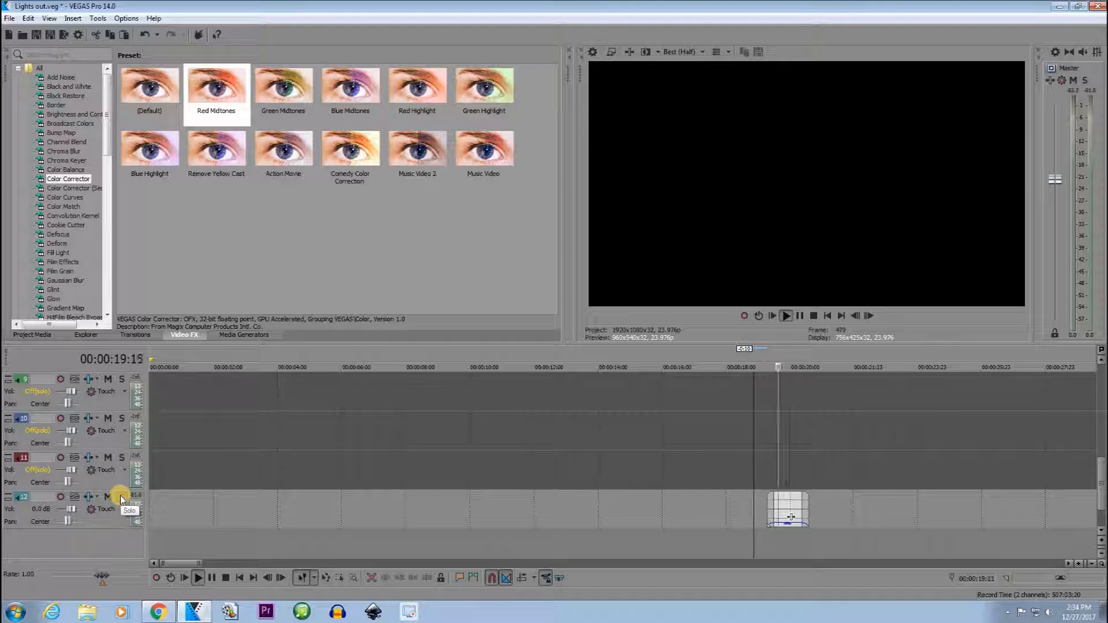
left_click(122, 497)
key("space")
scroll(799, 522, "up", 8)
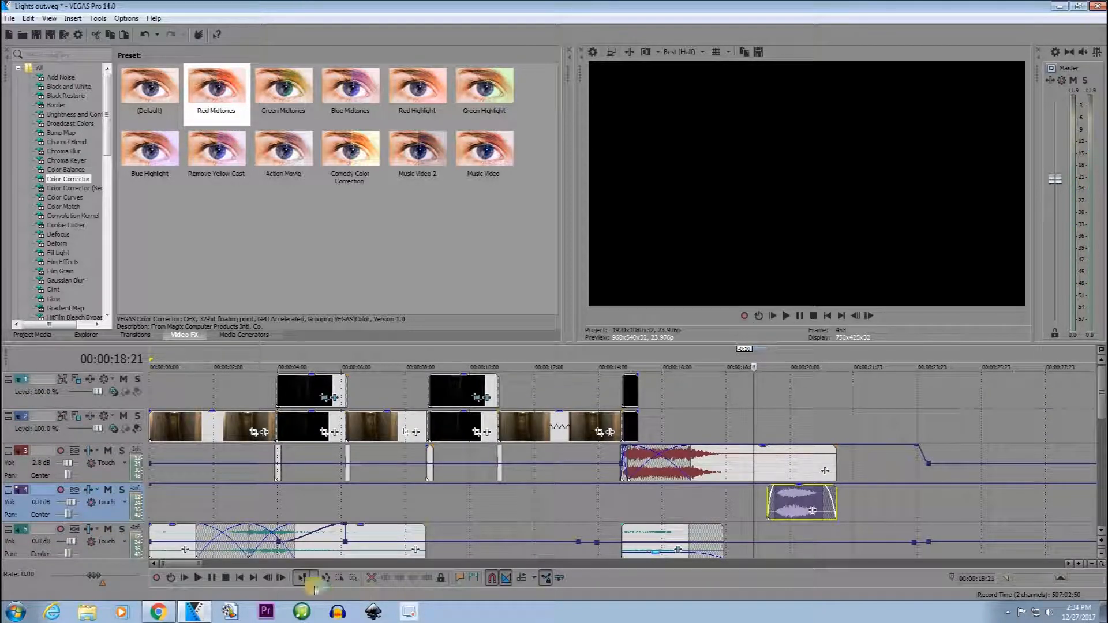
left_click(239, 578)
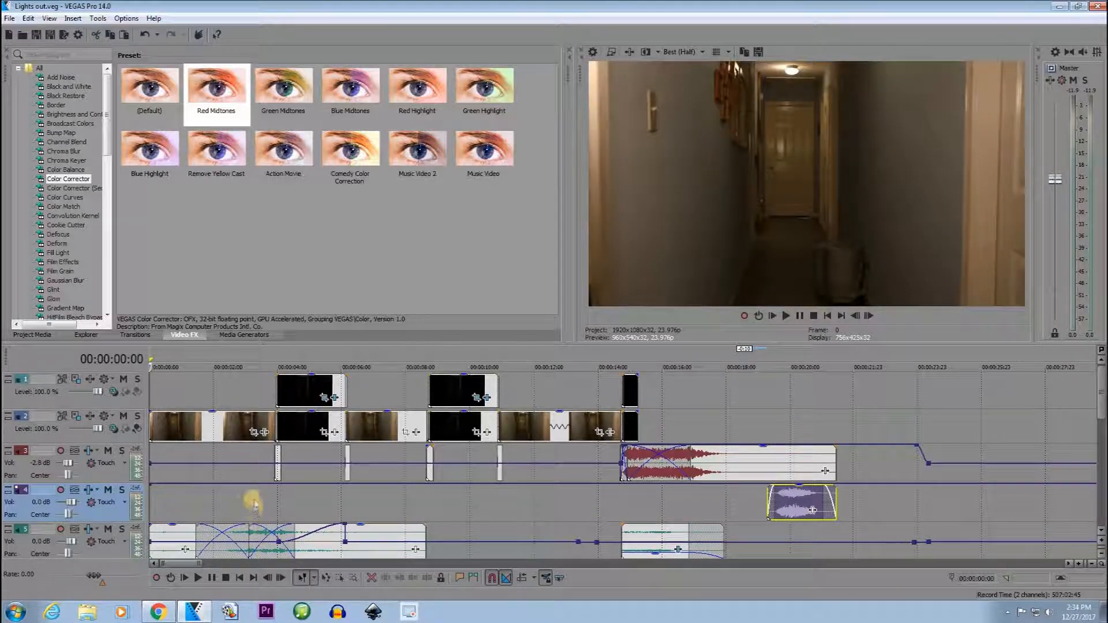
left_click(241, 451)
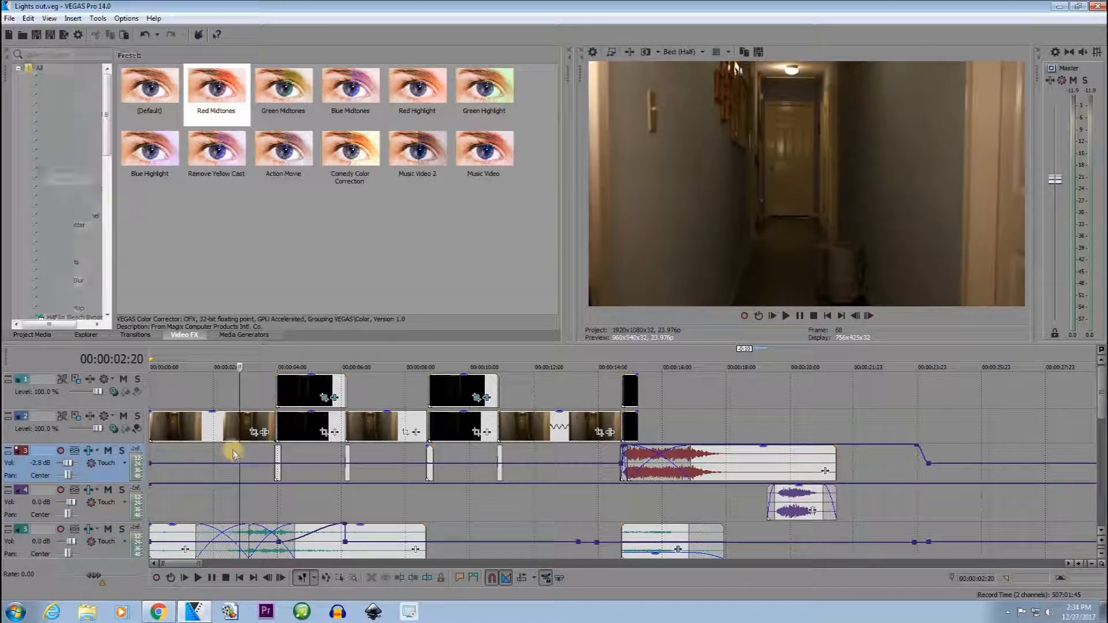
key("Left")
key("Left")
key("Left")
key("Left")
key("Left")
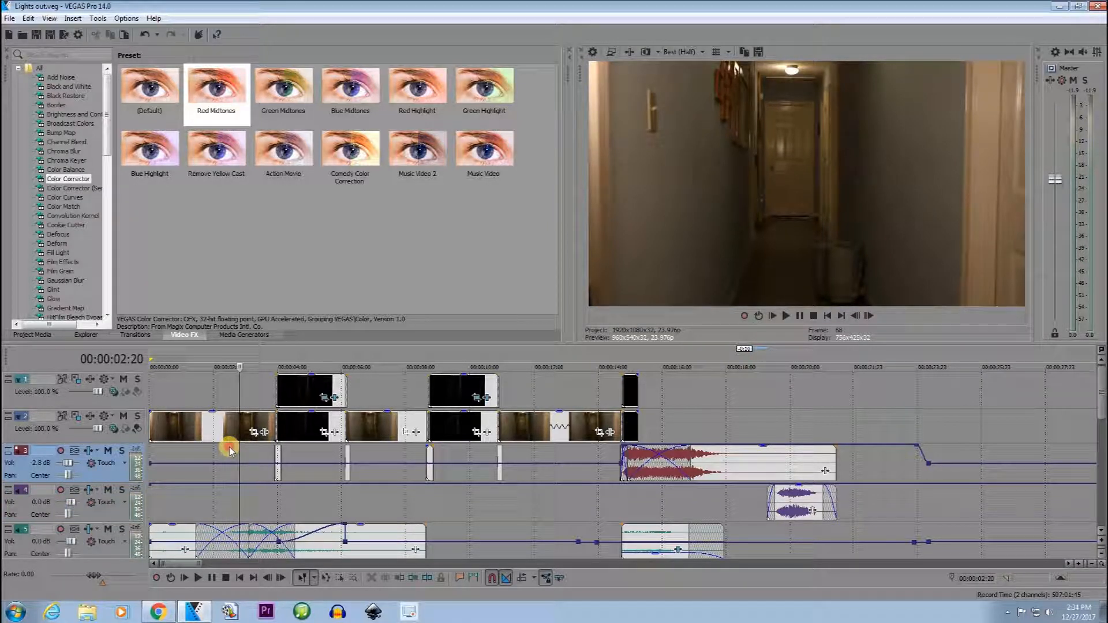
left_click(229, 449)
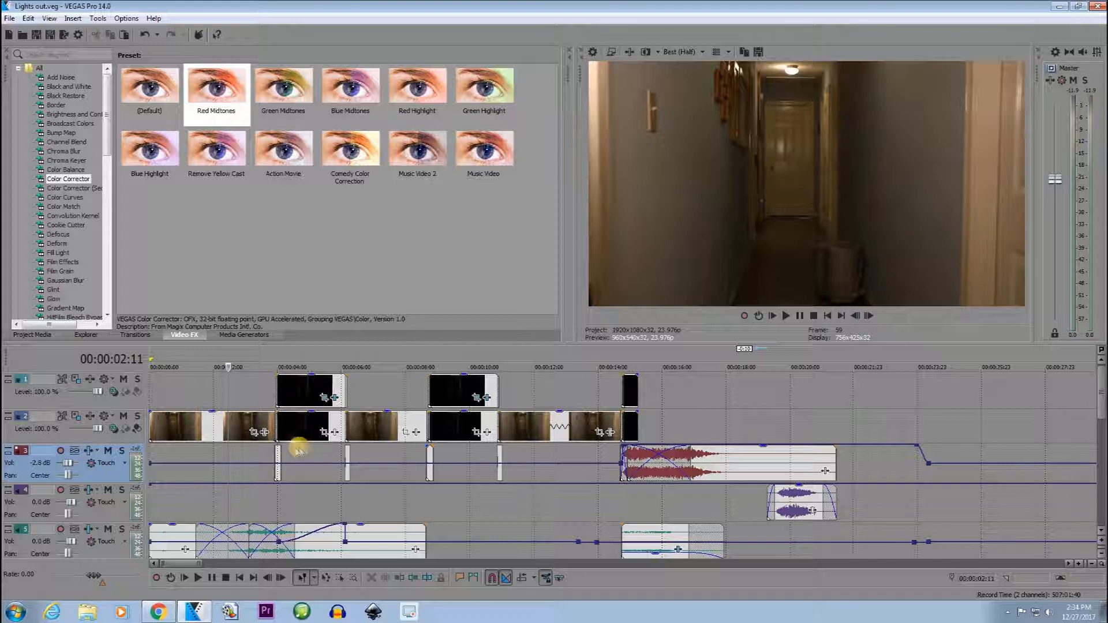
left_click(260, 450)
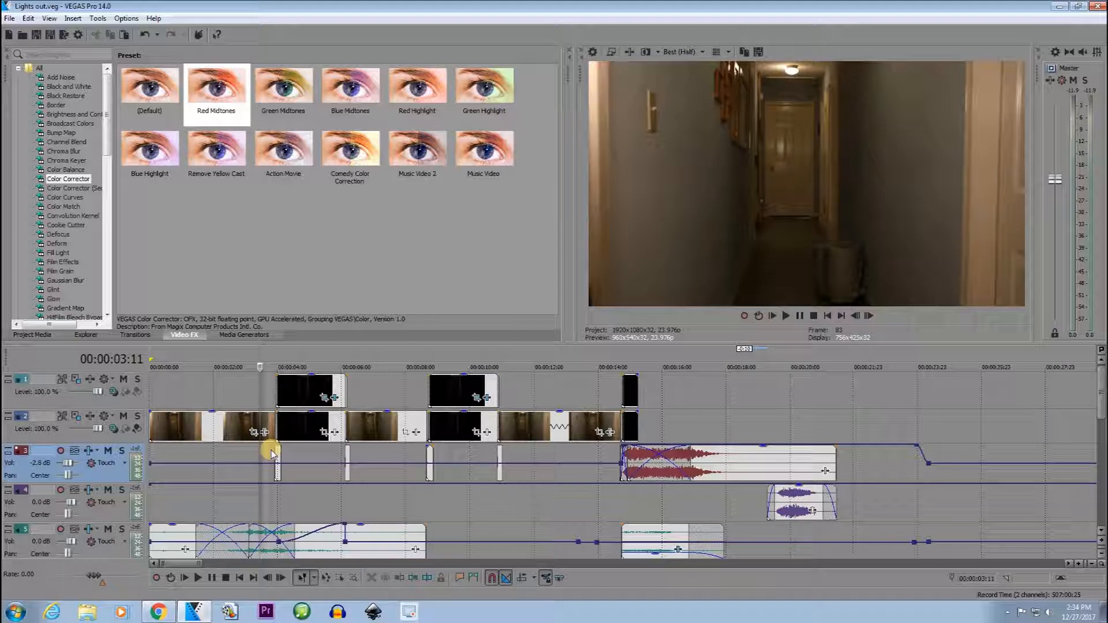
key("Left")
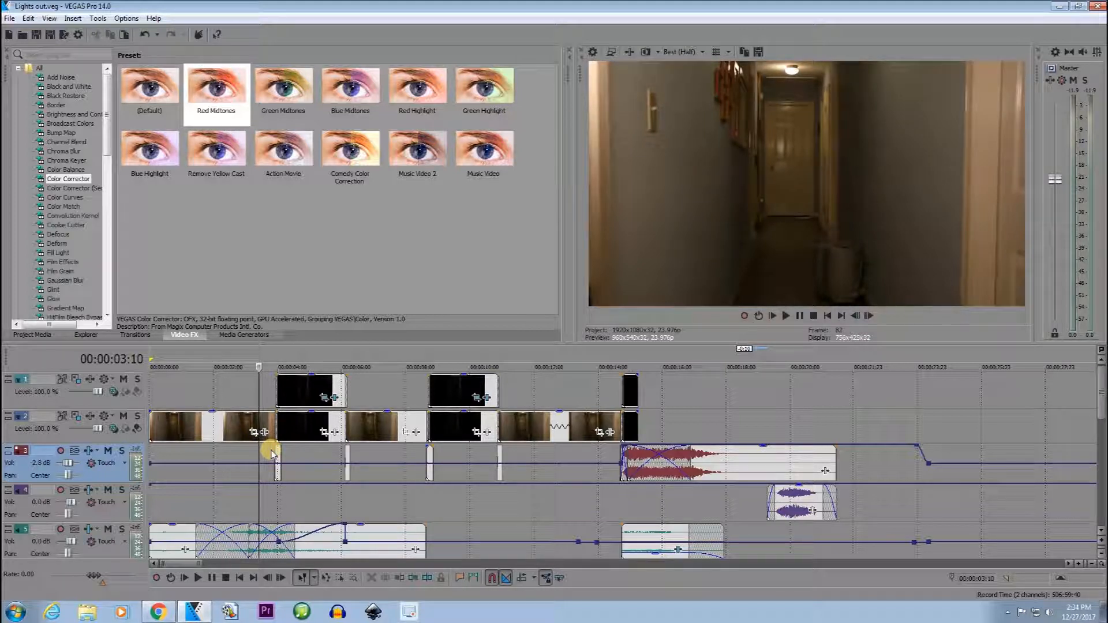
left_click(559, 450)
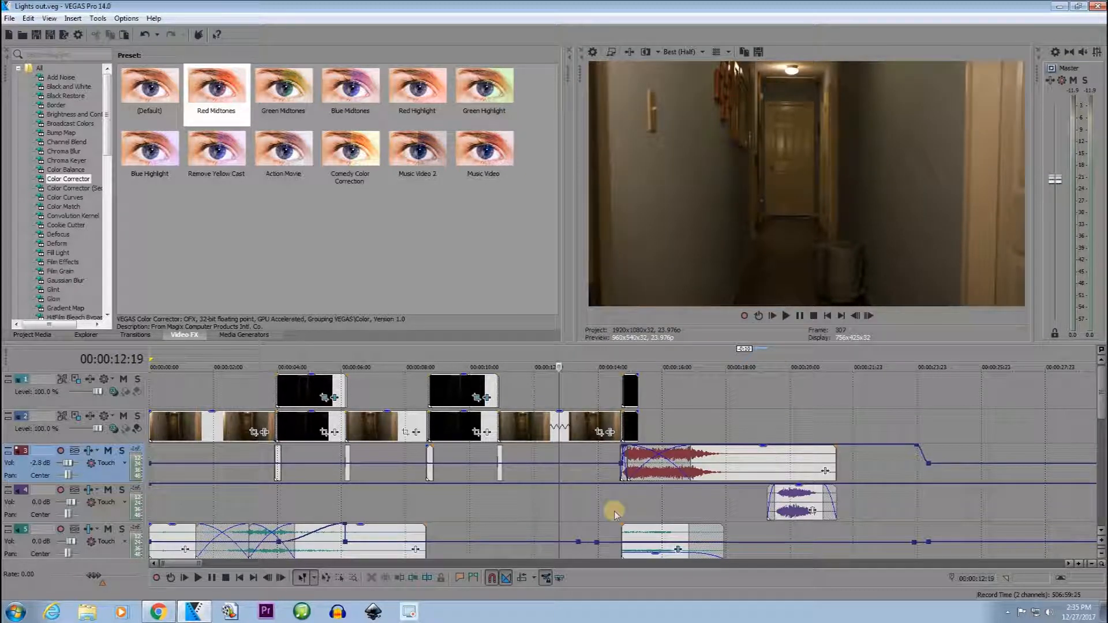
left_click(206, 452)
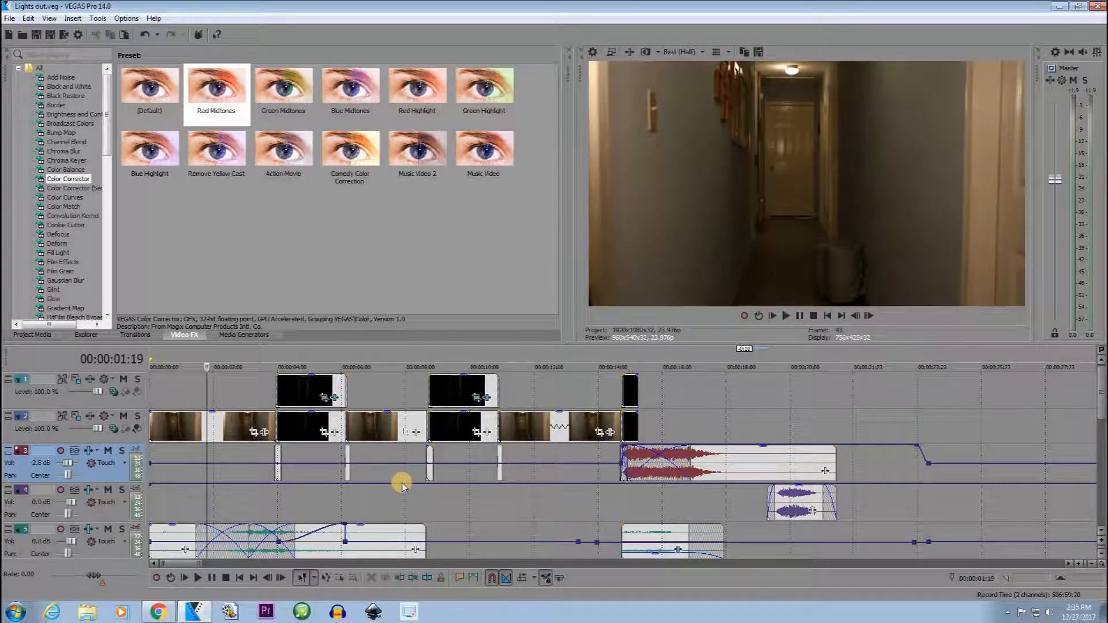